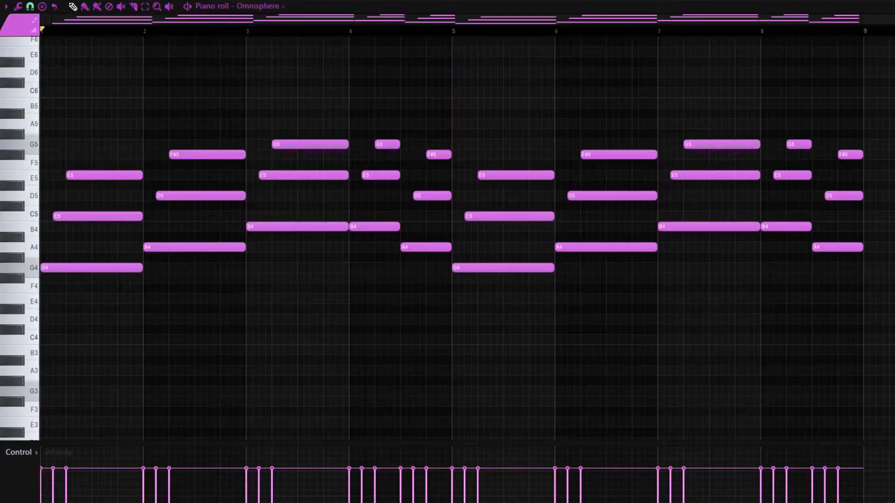
Step: Play back the held Omnisphere chord progression and the short Omnisphere #4 chord stabs
key("space")
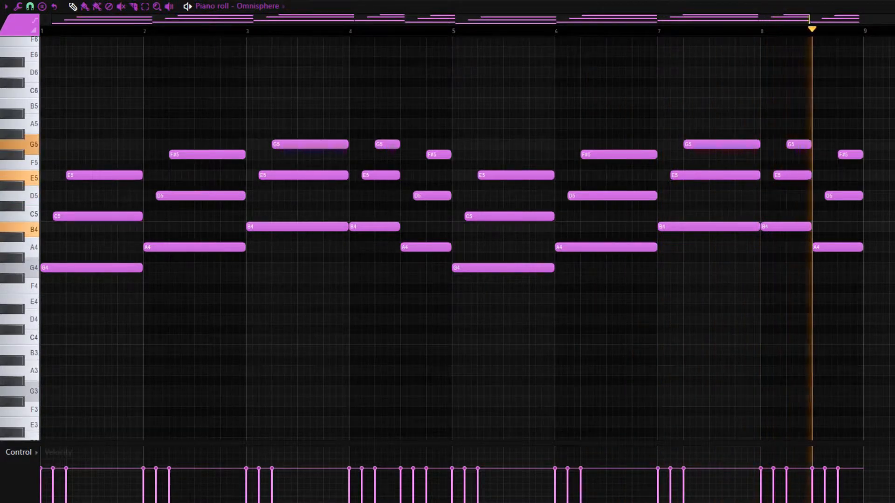
key("space")
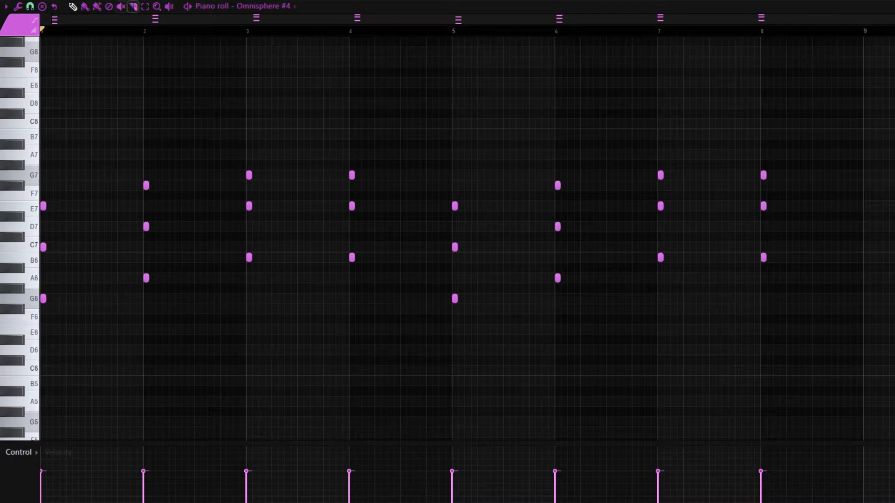
key("space")
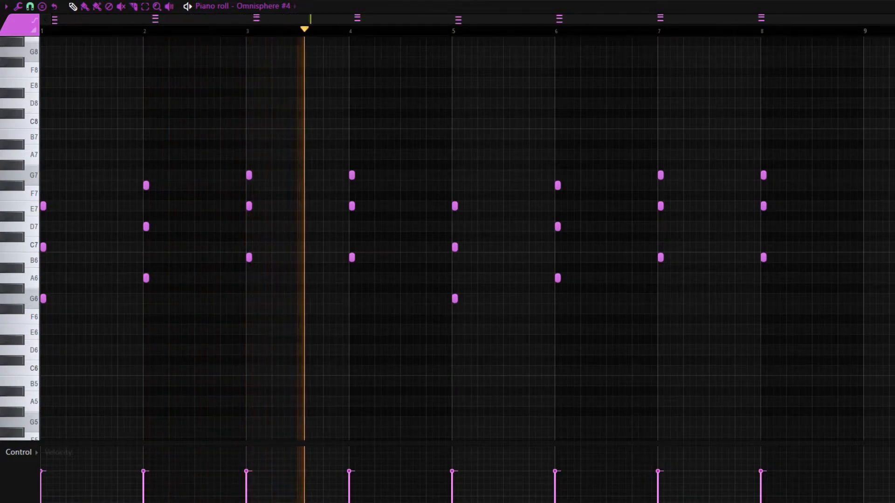
key("space")
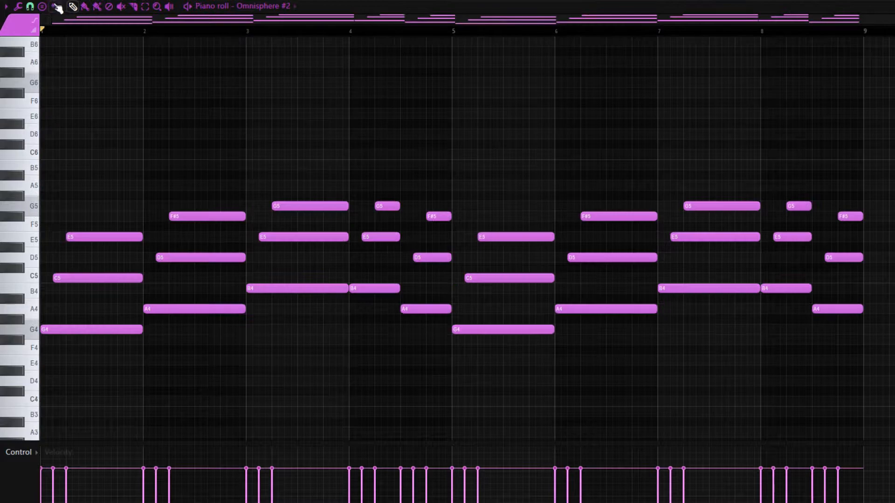
Step: Play back the Omnisphere #2 chord layer in the piano roll
scroll(564, 111, "down", 3)
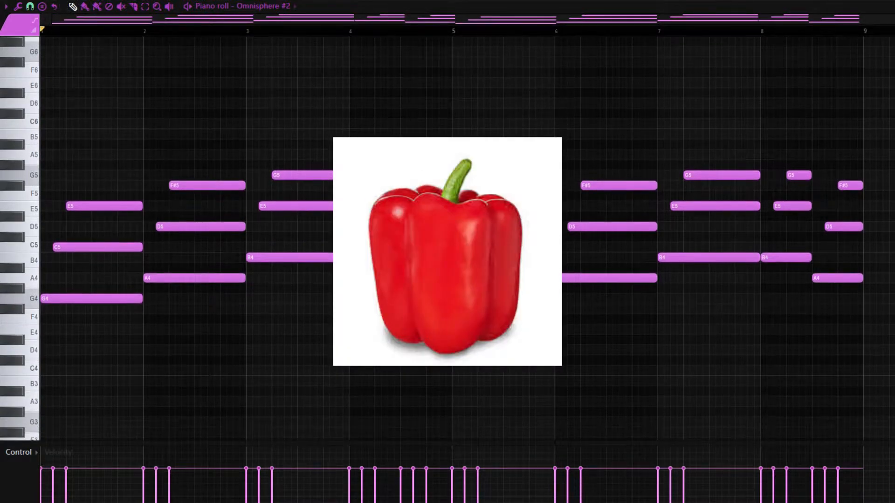
key("space")
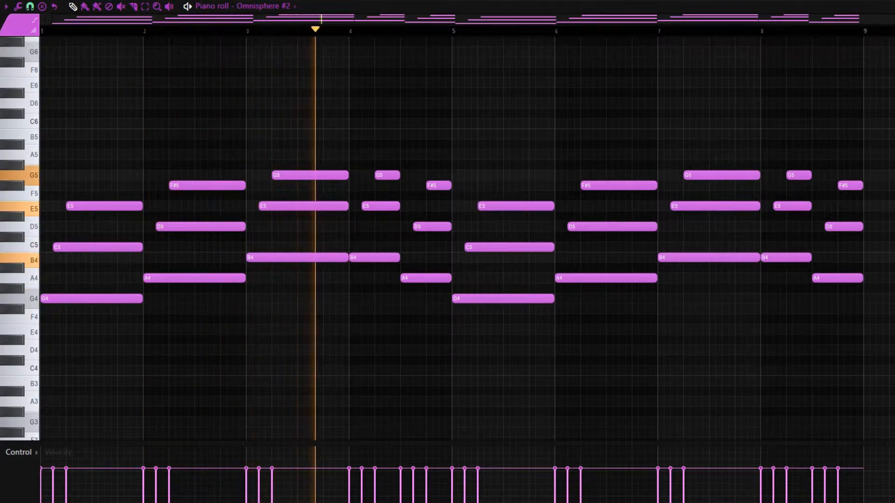
key("space")
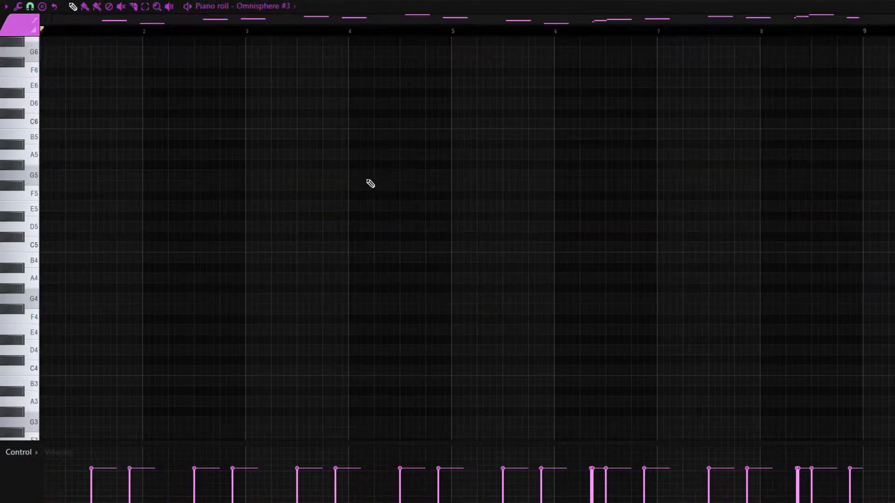
Step: Play back the Omnisphere #3 counter-melody across all eight bars
scroll(375, 201, "up", 10)
scroll(406, 207, "up", 3)
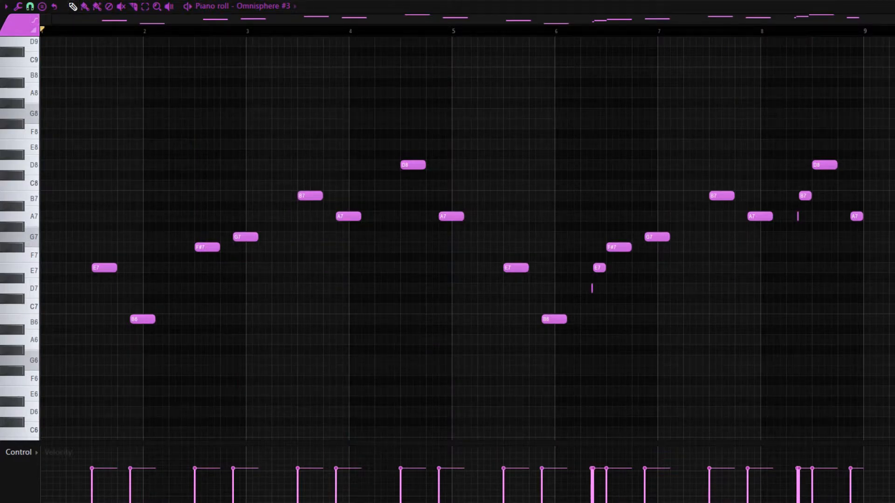
key("space")
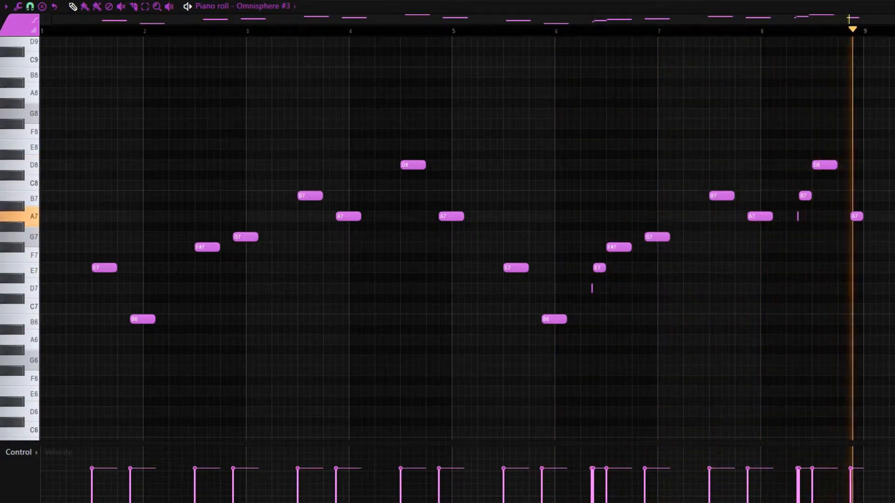
key("space")
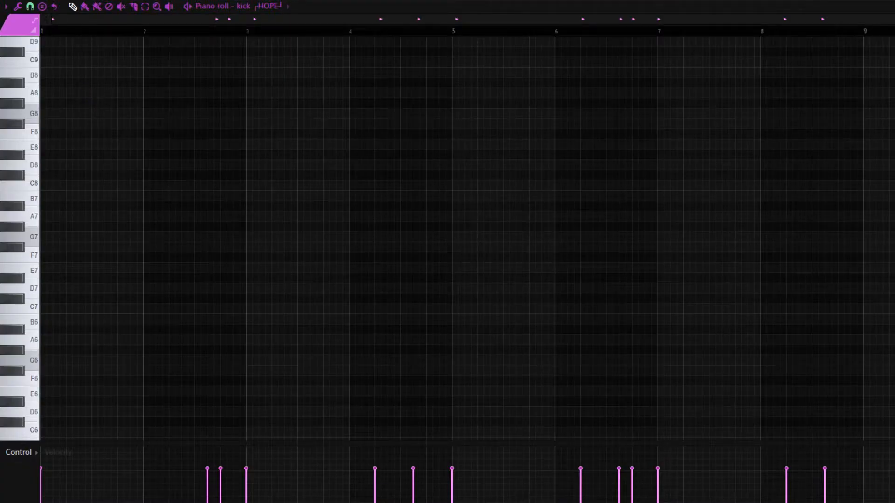
Step: Bring the kick channel's C5 notes into view and play back the kick pattern
scroll(541, 222, "down", 5)
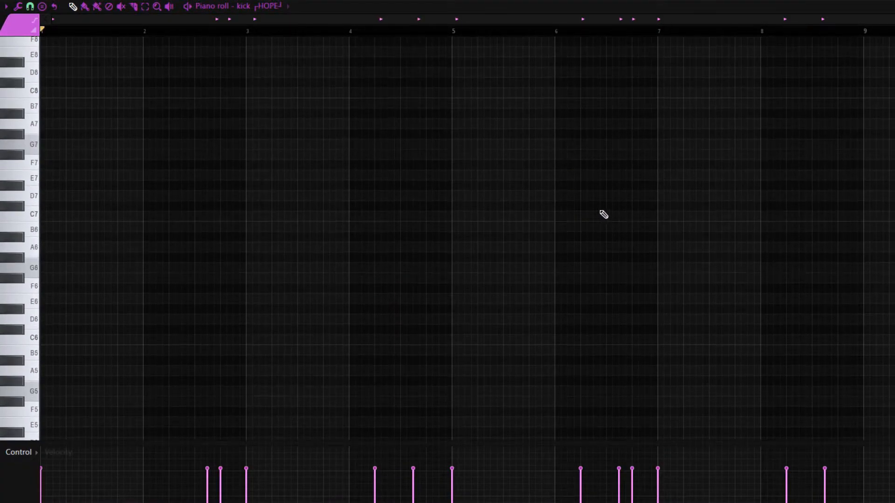
scroll(611, 207, "down", 10)
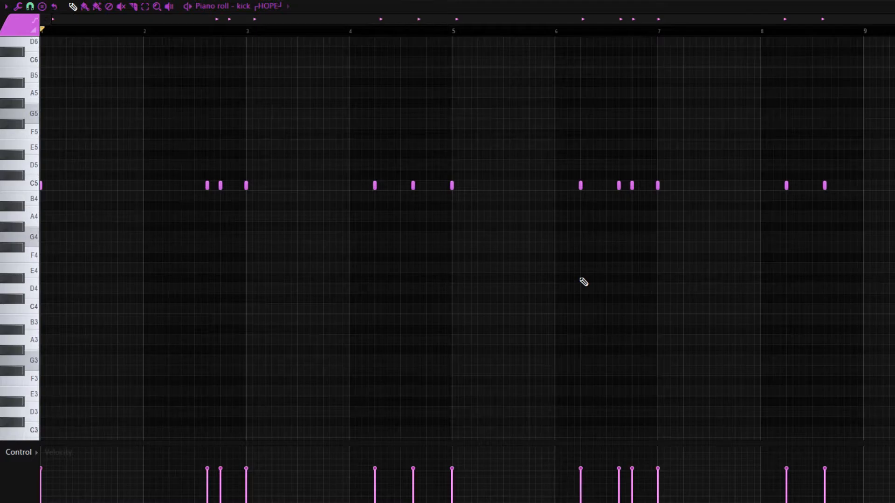
scroll(358, 31, "up", 2)
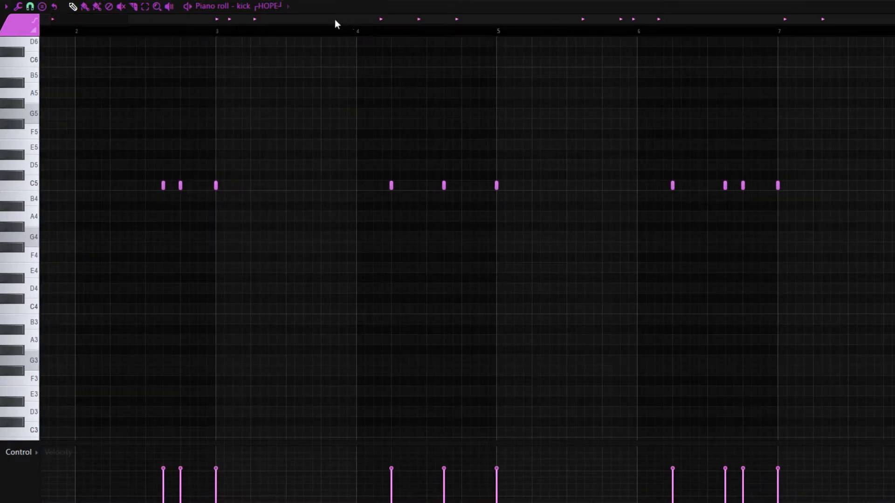
scroll(339, 24, "down", 2)
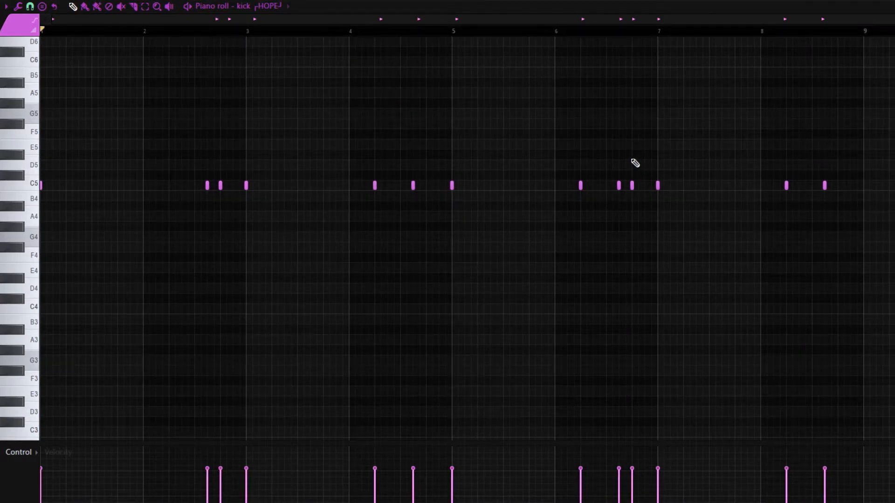
key("space")
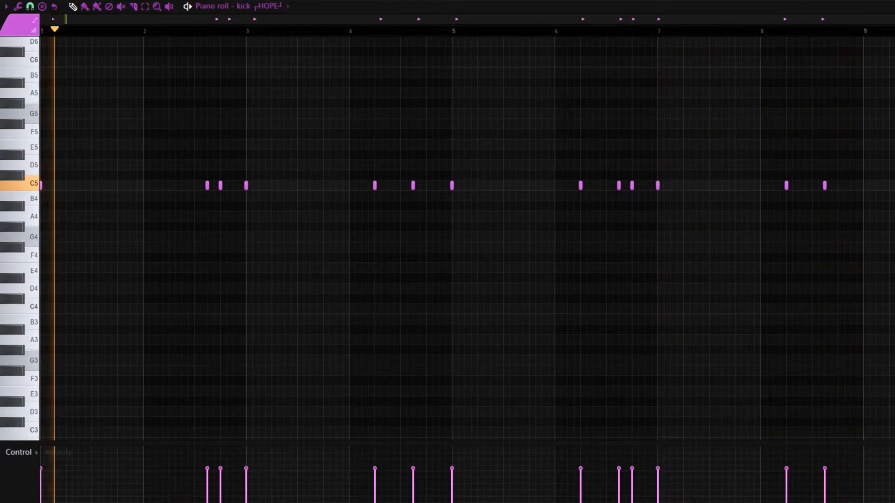
key("space")
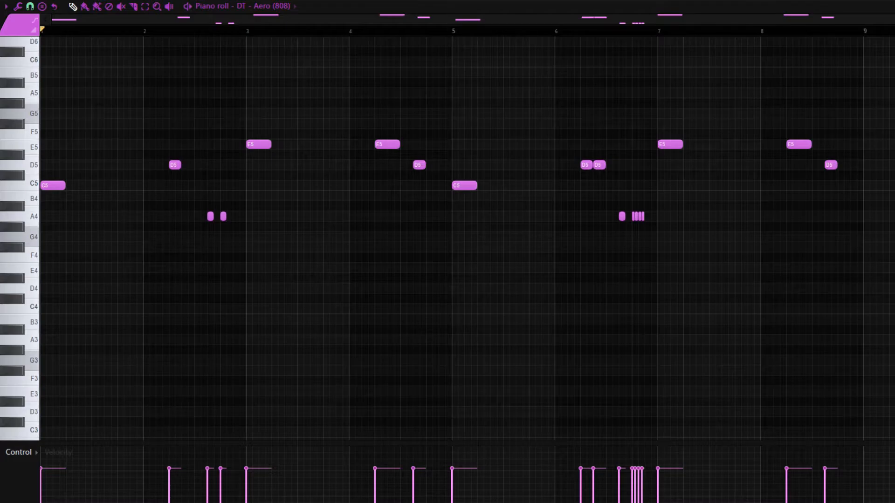
Step: Play back the DT - Aero (808) pattern and examine the fast A4 roll before bar 7 up close
key("space")
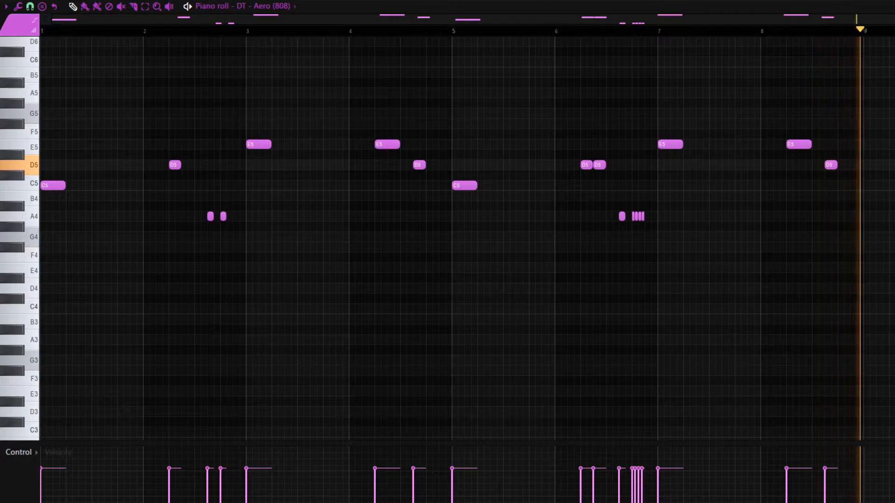
scroll(809, 268, "up", 5)
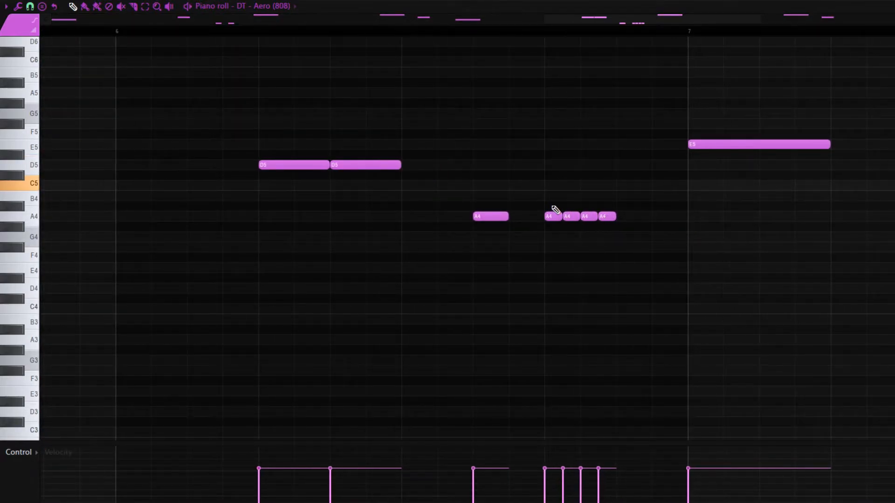
scroll(610, 217, "down", 5)
scroll(611, 218, "down", 1)
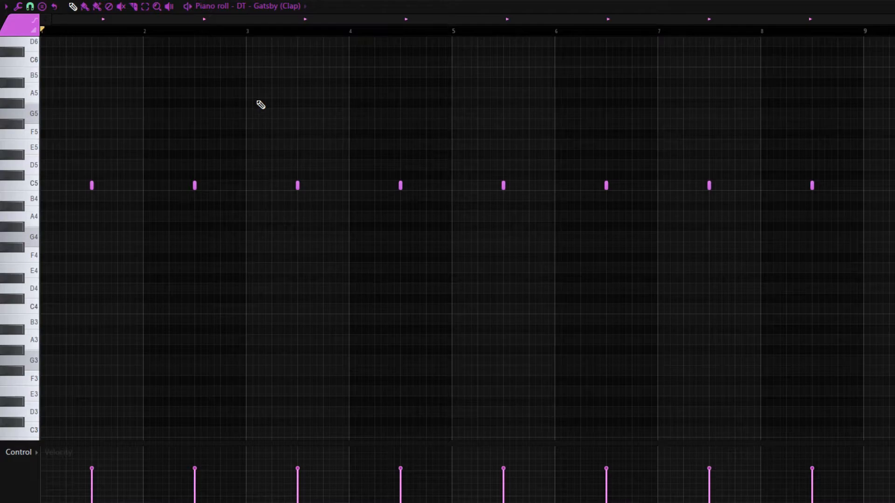
Step: Play back the DT - Gatsby (Clap) pattern and the DT - Apples (HH) hi-hat pattern
key("space")
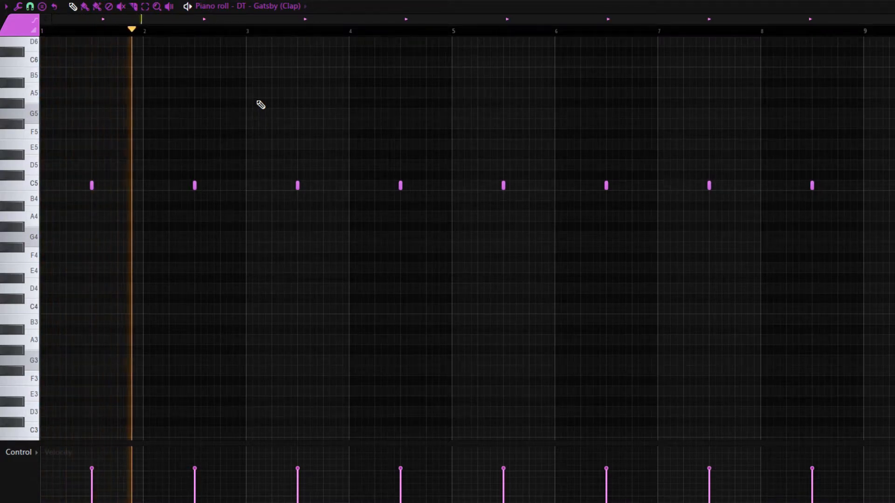
key("space")
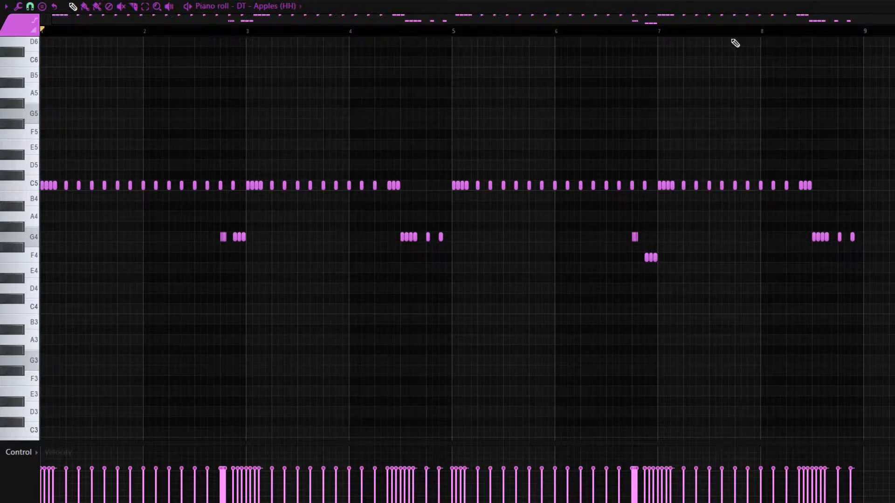
key("space")
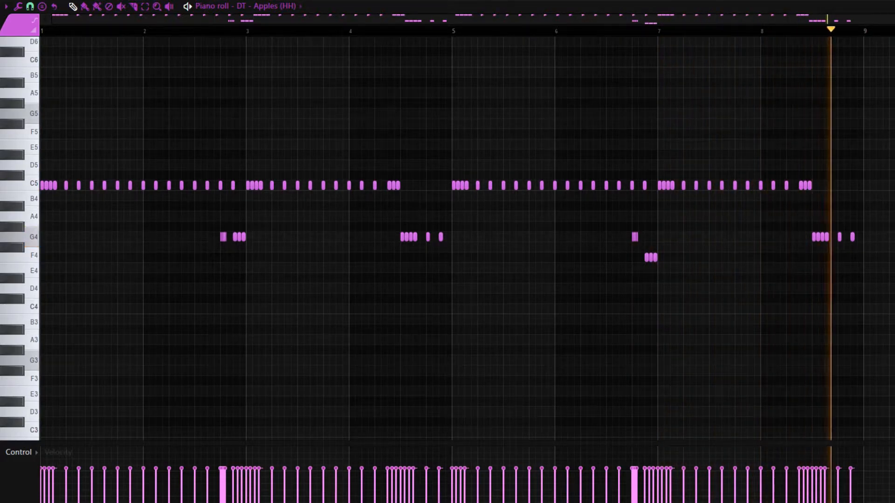
key("space")
Step: Set the piano roll snap to 1/6 beat while viewing the C5 hi-hat roll at the start of bar 1
scroll(441, 78, "up", 5)
left_click_drag(399, 20, 51, 27)
scroll(258, 100, "up", 4)
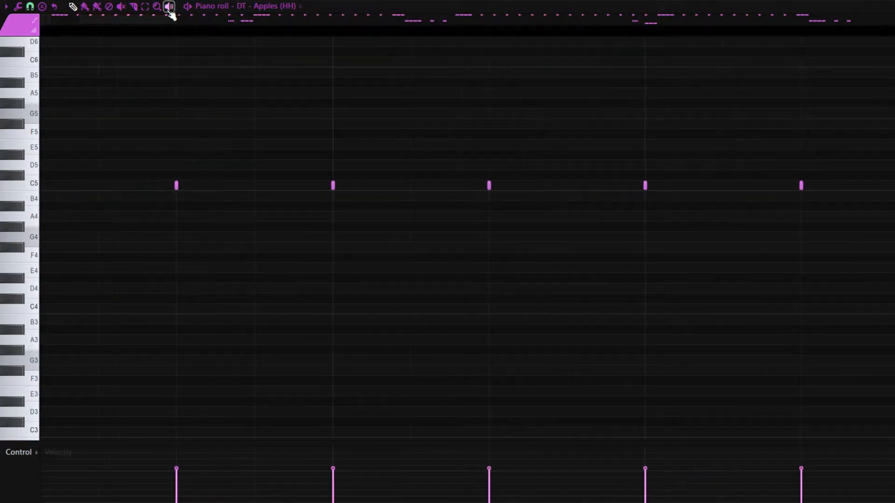
left_click_drag(138, 20, 65, 23)
scroll(184, 61, "up", 2)
left_click(5, 6)
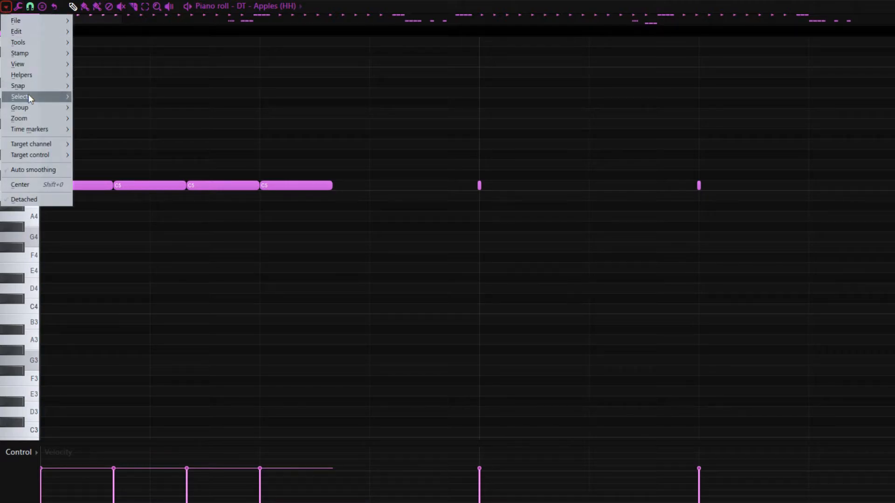
mouse_move(18, 86)
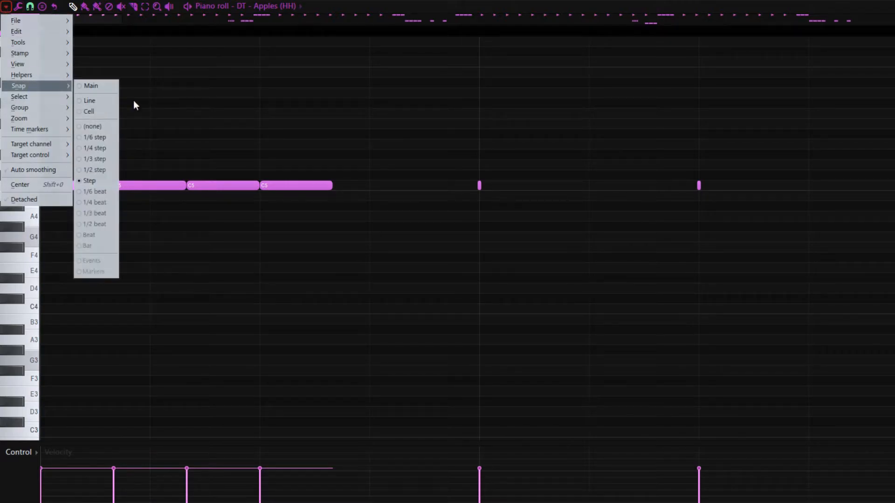
left_click(98, 191)
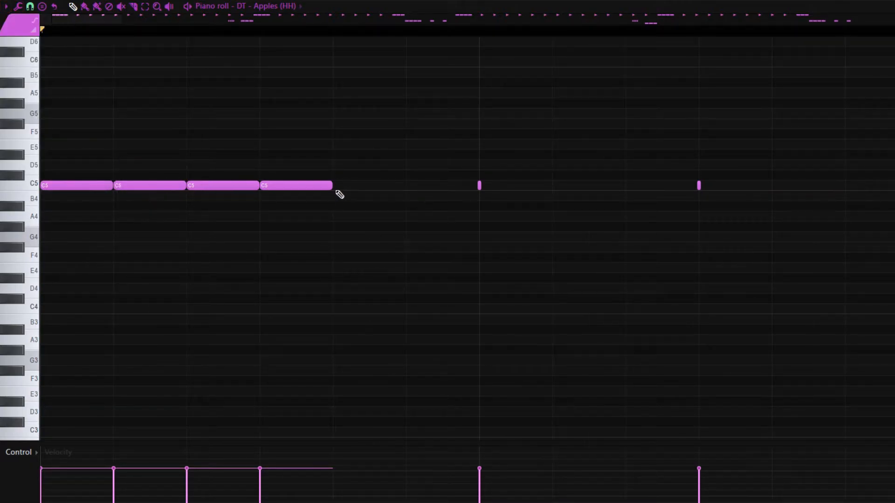
Step: Set the piano roll snap to 1/4 step while viewing the G4 hi-hat rolls just before bar 3
scroll(402, 222, "down", 4)
scroll(456, 254, "up", 2)
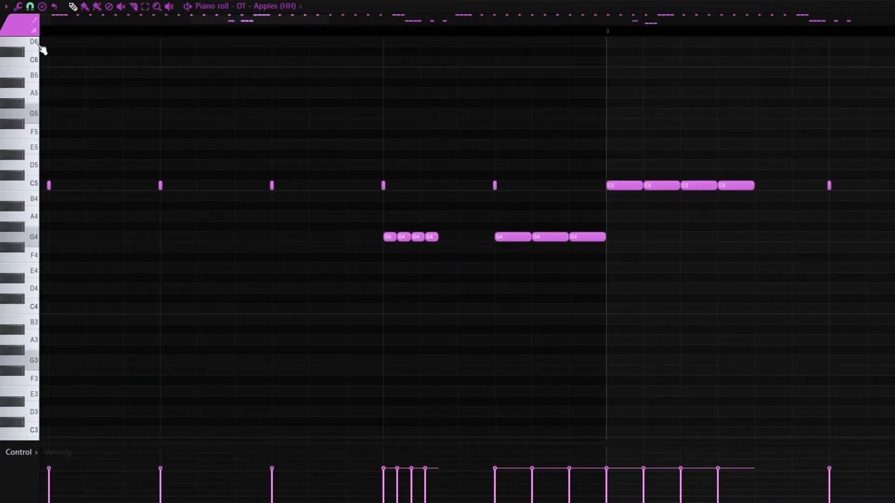
left_click(5, 6)
mouse_move(36, 85)
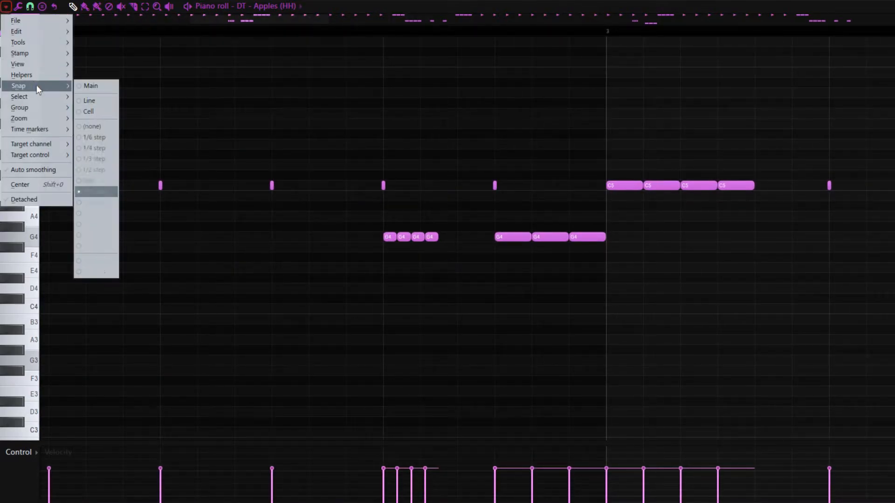
left_click(91, 143)
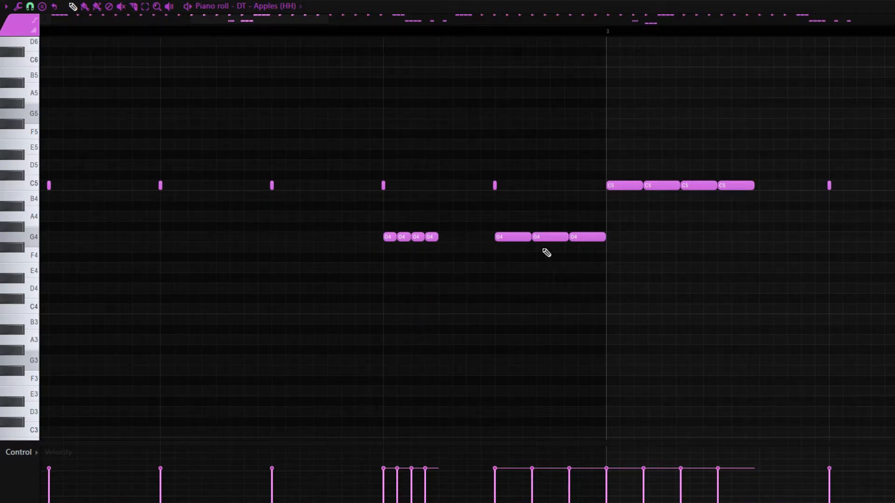
left_click(6, 7)
mouse_move(28, 86)
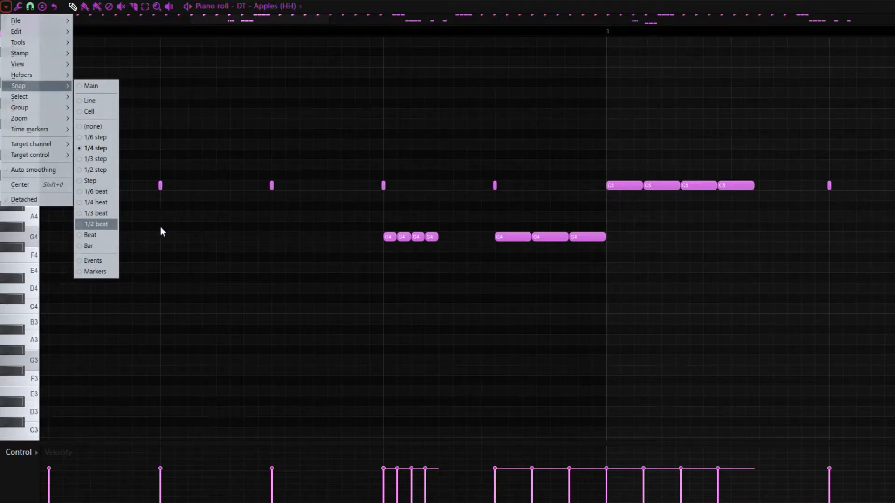
left_click(626, 269)
right_click(628, 270)
scroll(688, 263, "down", 4)
scroll(691, 266, "down", 5)
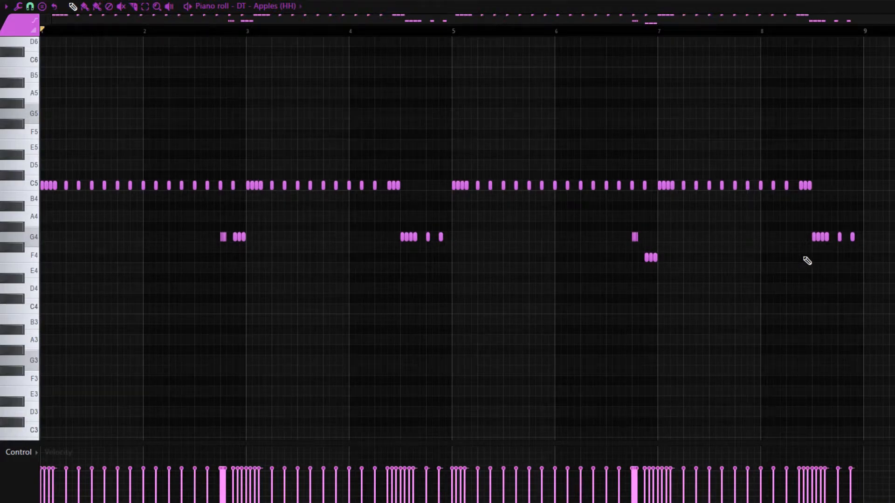
left_click(6, 7)
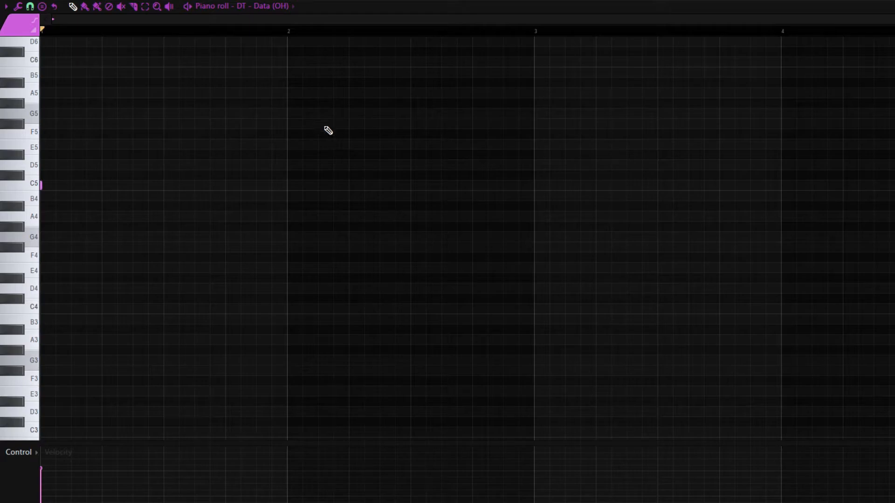
Step: Play back the DT - Data (OH) hit and the DT - Human (OH) pattern, moving playback of the latter to bar 3
key("space")
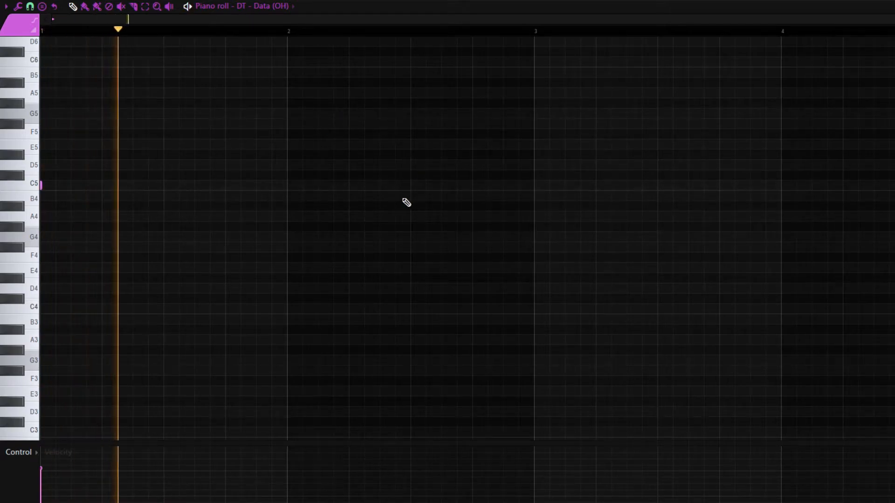
key("space")
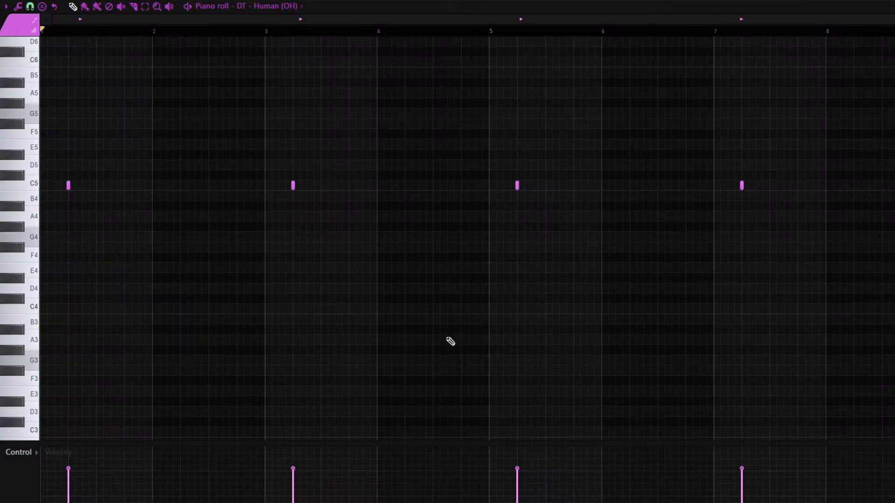
left_click(70, 183)
key("space")
left_click(268, 31)
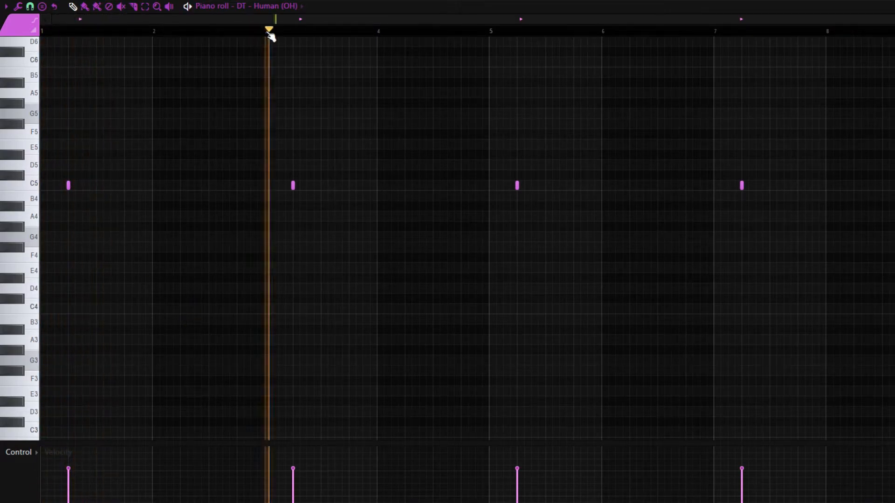
Step: Play the DT - Human (OH) pattern from bars 5 and 7, and audition the unmuted drum tracks from bar 57 of the playlist
left_click(491, 31)
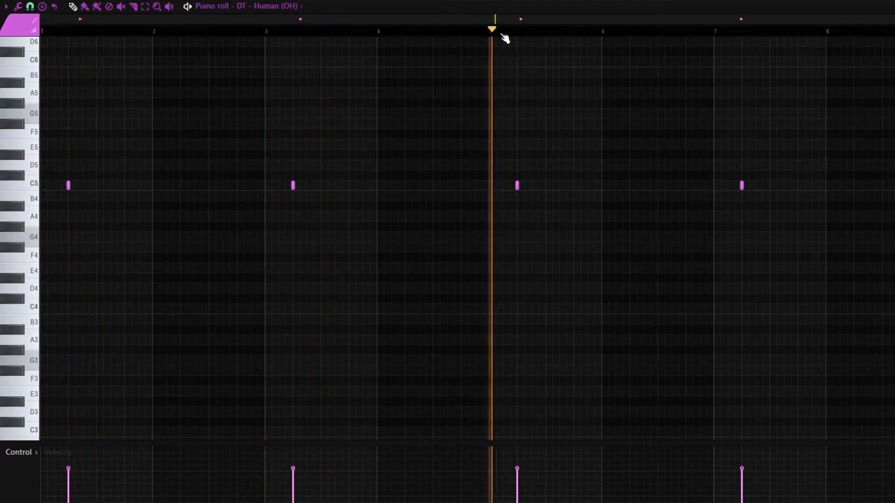
left_click(717, 31)
key("space")
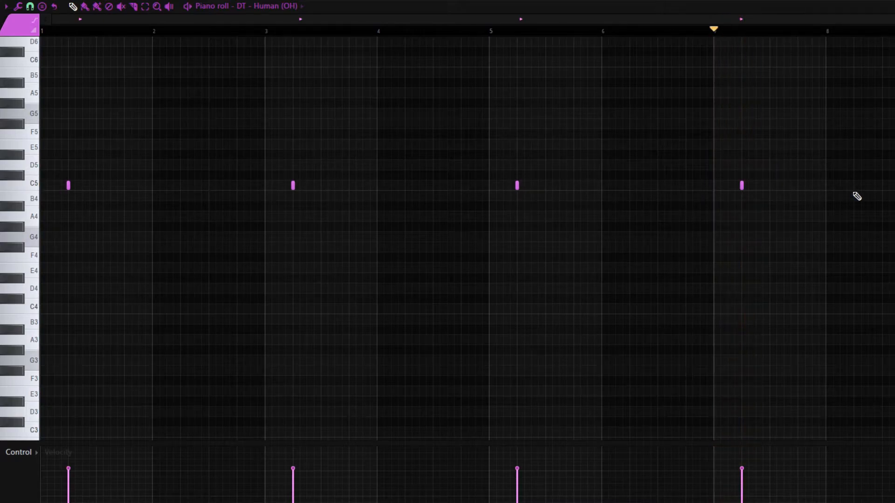
left_click(42, 31)
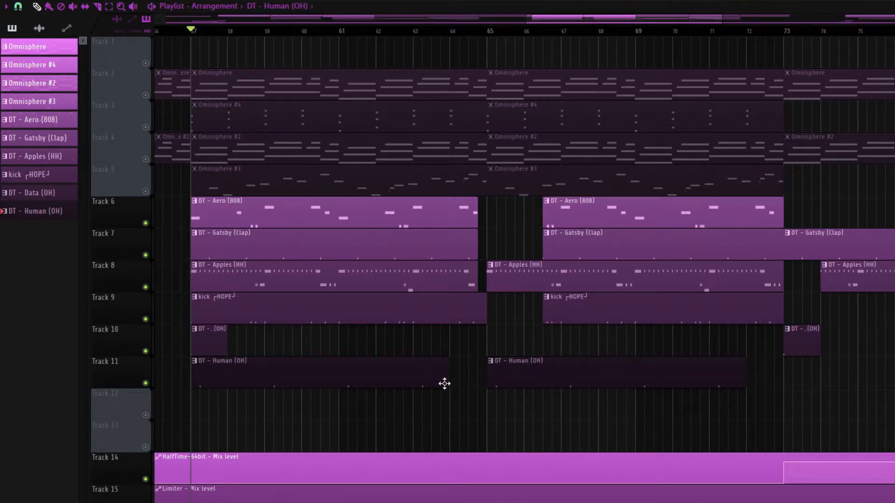
key("space")
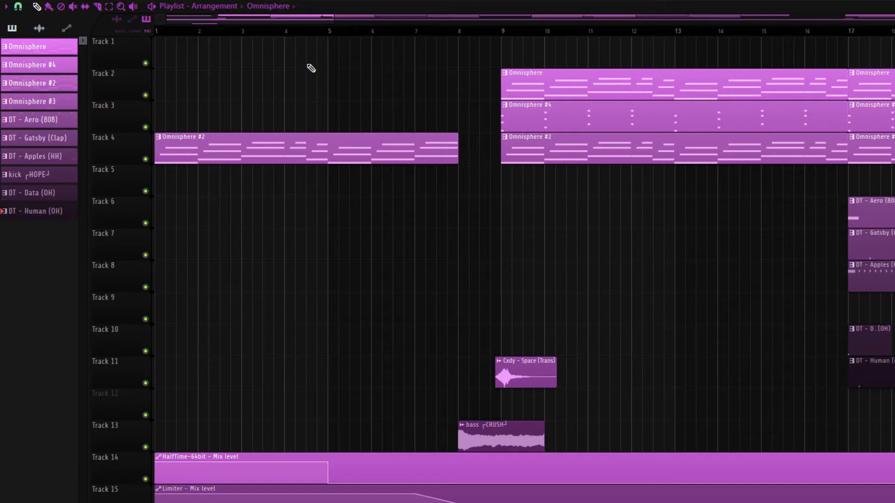
Step: Play the arrangement's intro from bar 1 past the bass and transition clips into bar 9
scroll(329, 56, "down", 4)
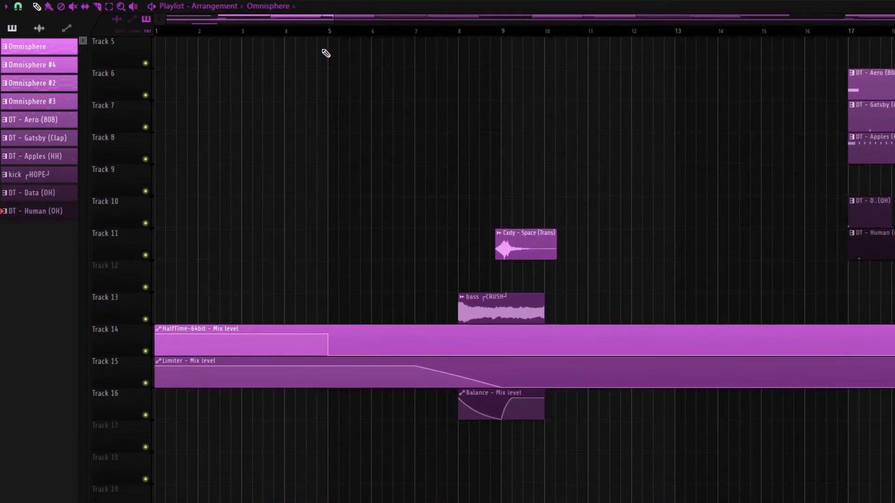
scroll(325, 52, "up", 4)
left_click_drag(496, 34, 48, 1)
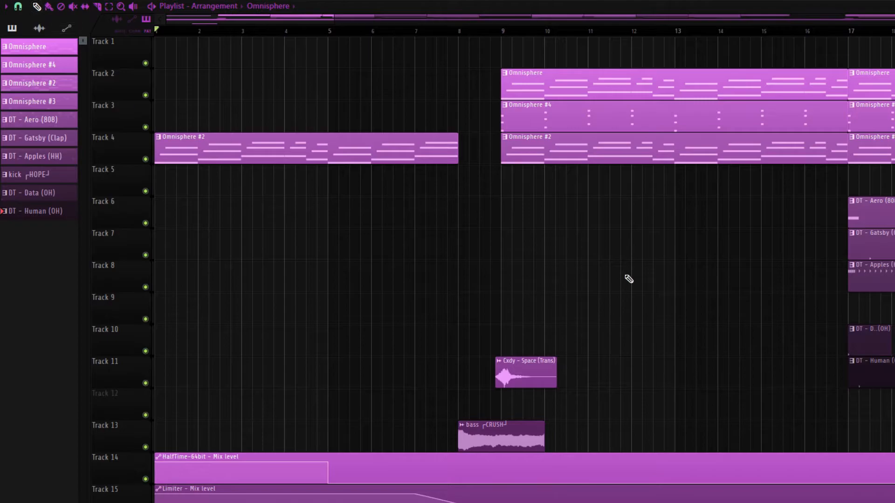
scroll(630, 303, "down", 2)
scroll(629, 304, "up", 2)
scroll(522, 265, "down", 1)
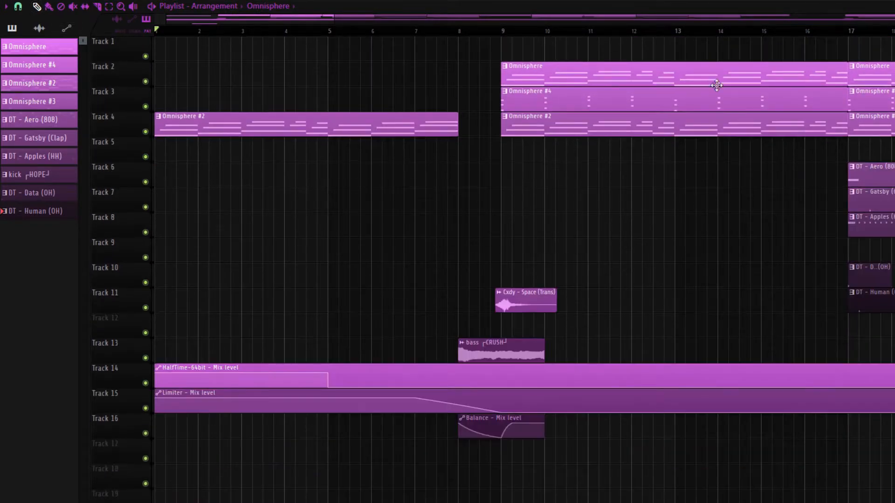
left_click_drag(351, 33, 39, 27)
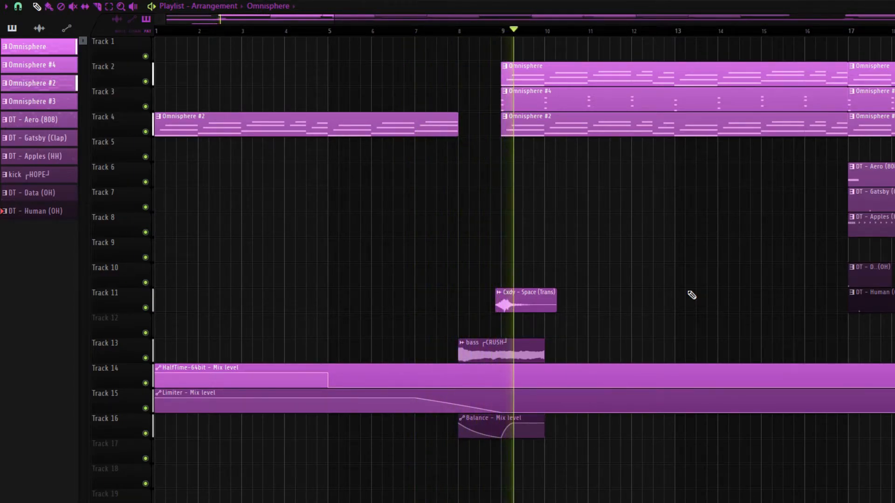
key("space")
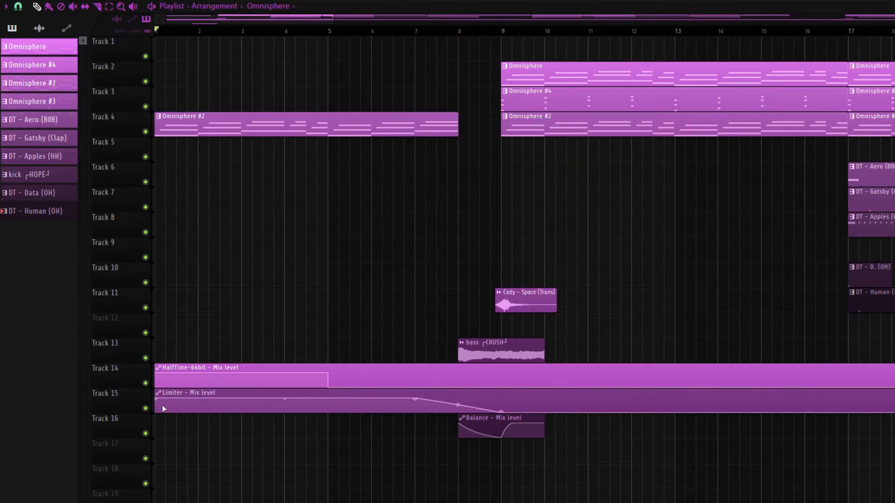
Step: View the Fruity Limiter settings on mixer Insert 1 and return to the playlist
key("F9")
left_click(487, 186)
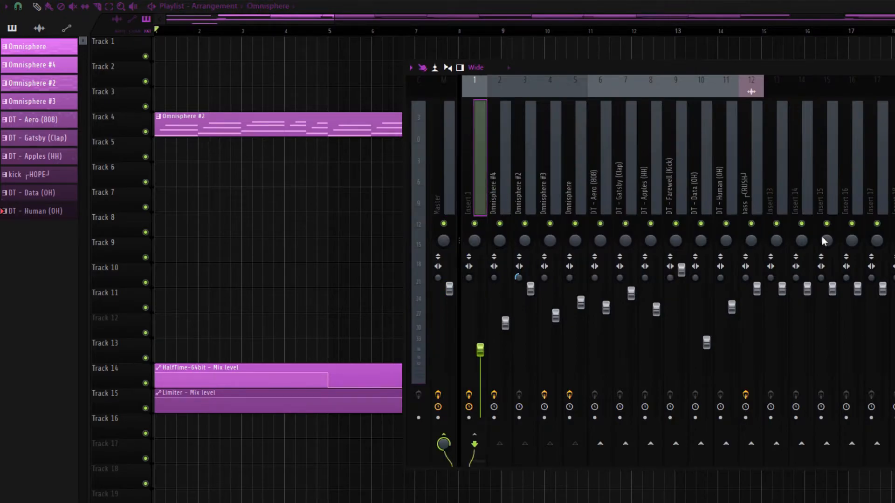
left_click_drag(363, 164, 583, 163)
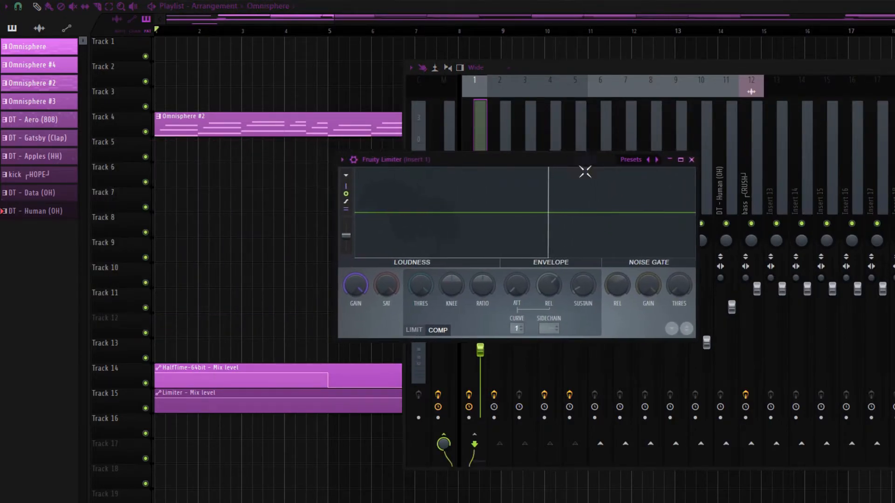
left_click(316, 34)
key("space")
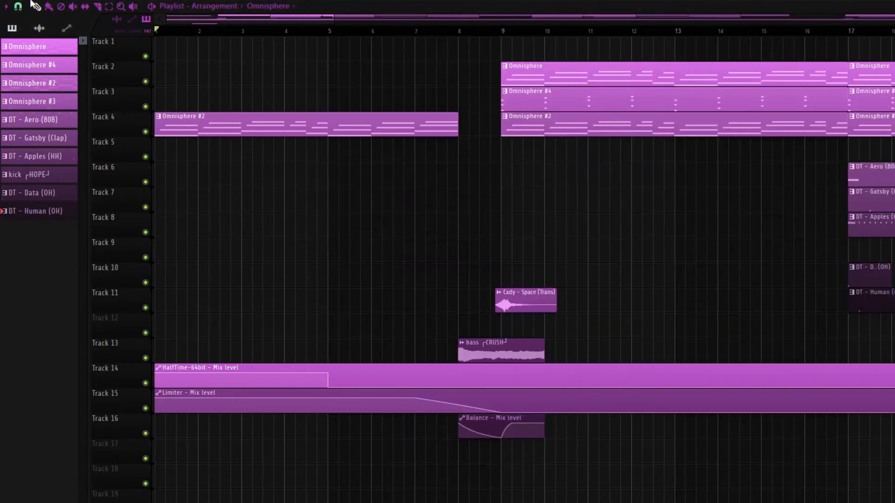
Step: Reopen the mixer over the playlist to review the insert levels, and hide it again
left_click(234, 34)
key("space")
key("F9")
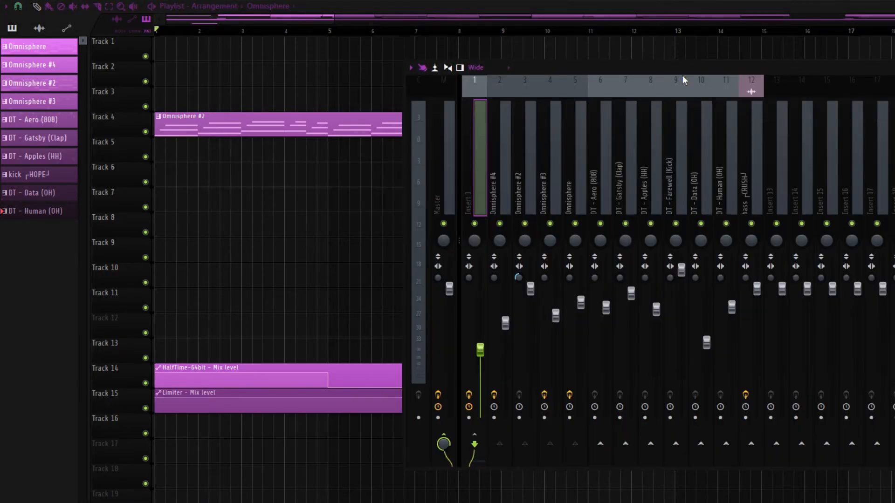
left_click_drag(685, 69, 676, 68)
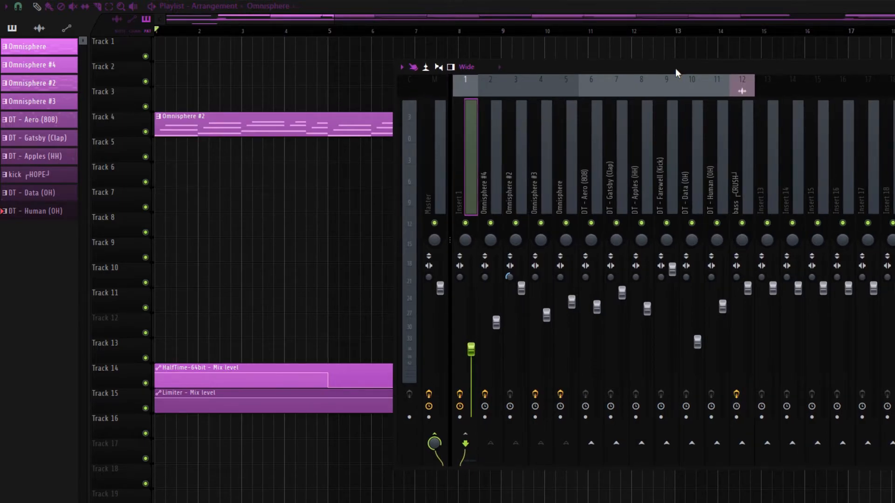
key("F9")
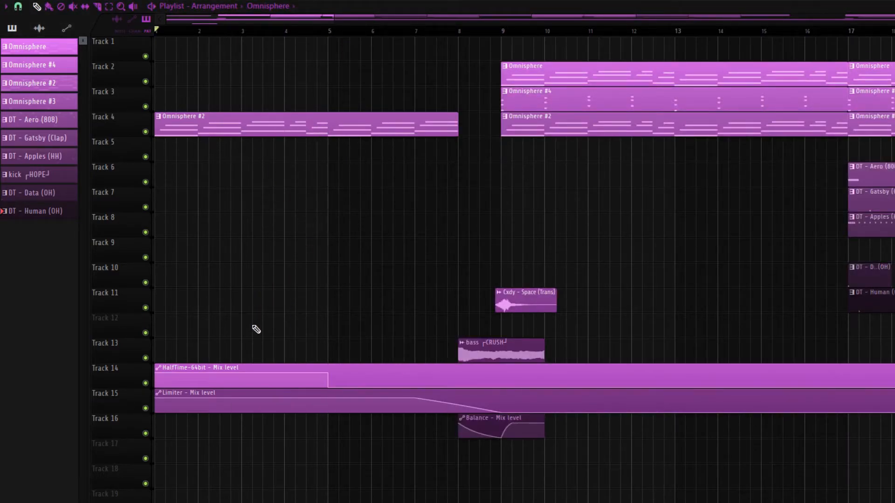
Step: Examine the bass ┌CRUSH┘ clip's channel settings with the playhead placed at bar 8, and close them
left_click(331, 35)
left_click_drag(329, 32, 468, 73)
scroll(608, 331, "up", 3)
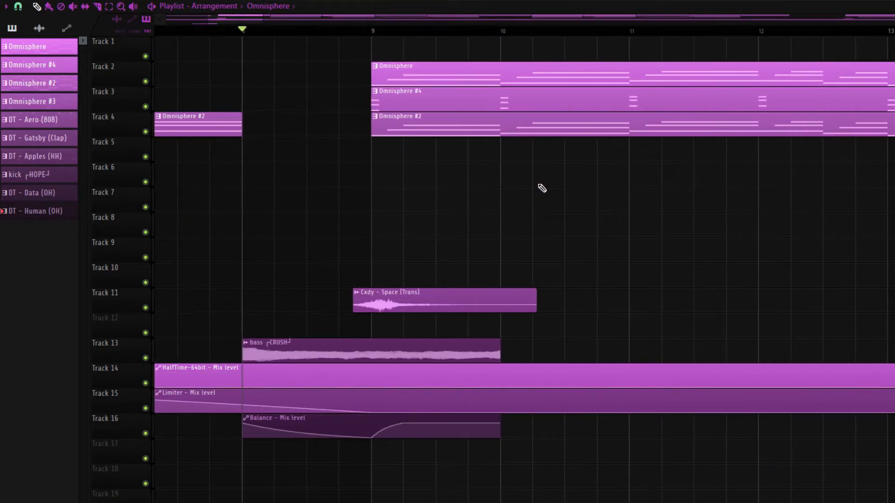
double_click(282, 345)
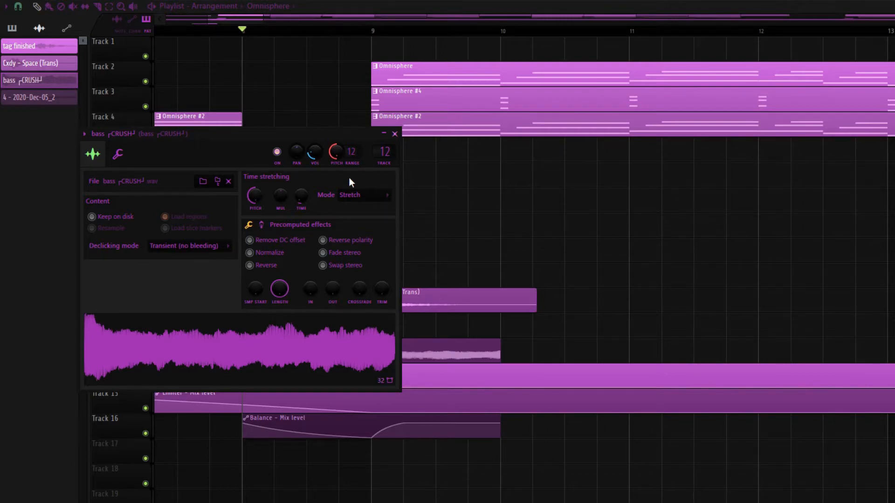
left_click(479, 4)
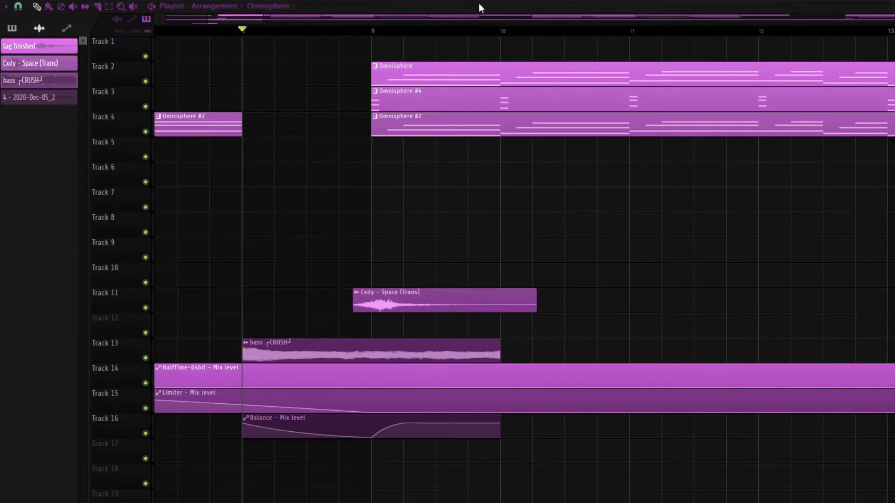
Step: Solo Track 13 together with automation Tracks 14, 15 and 16, and play the bass ┌CRUSH┘ clip from bar 8
right_click(145, 357)
left_click(146, 434)
left_click(145, 409)
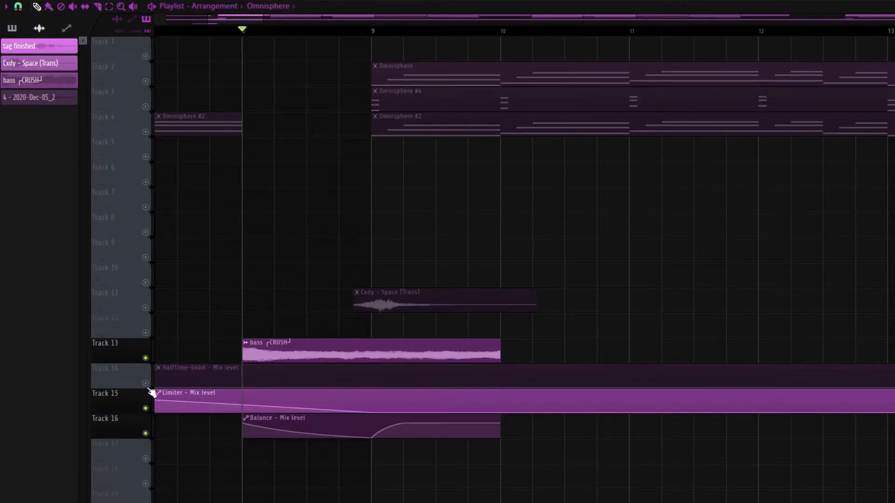
left_click(145, 383)
key("space")
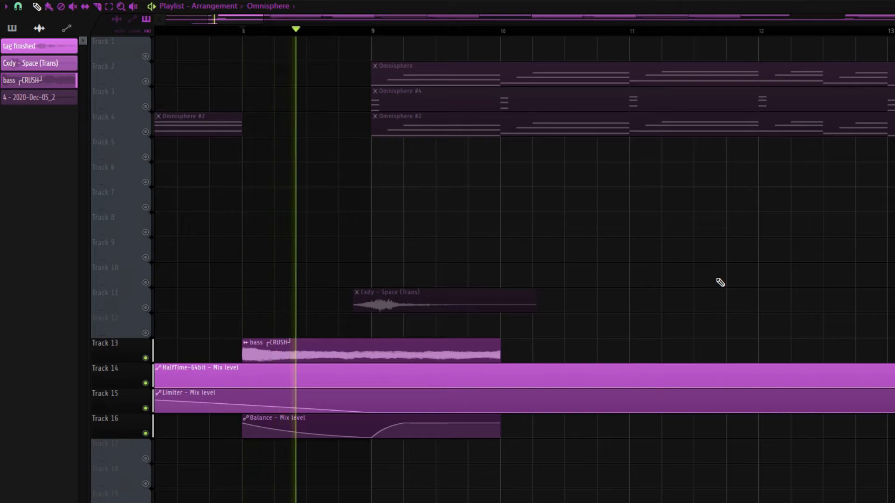
key("space")
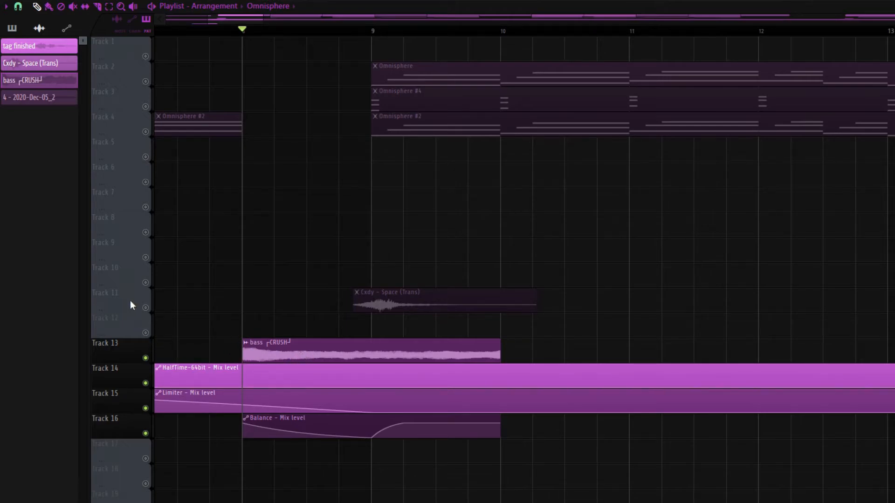
Step: Unmute Track 11 and play the Cxdy - Space (Trans) transition together with the bass from bar 8
left_click(146, 308)
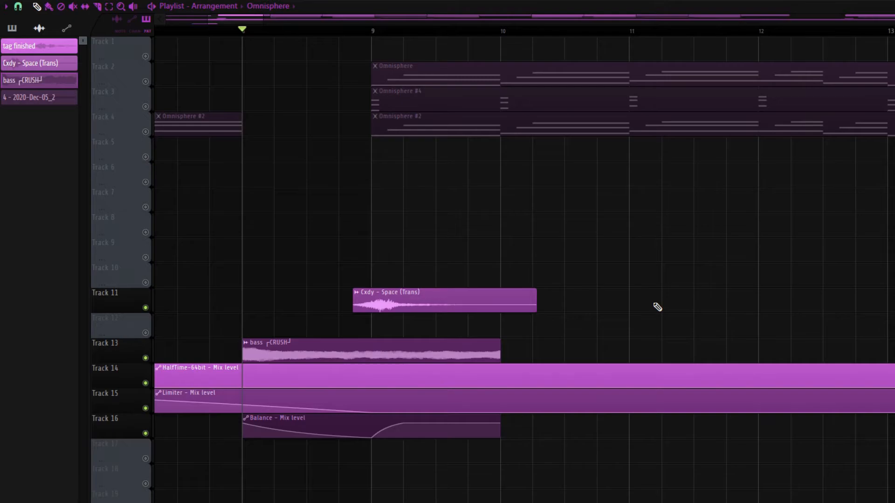
key("space")
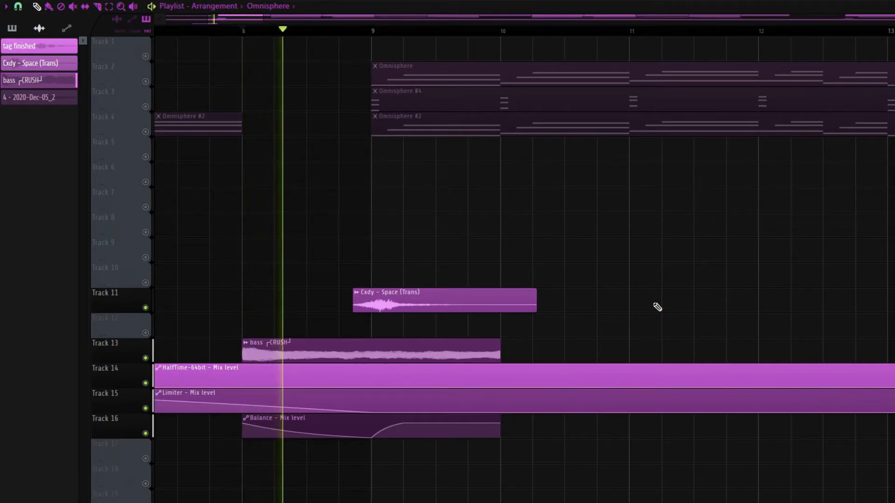
key("space")
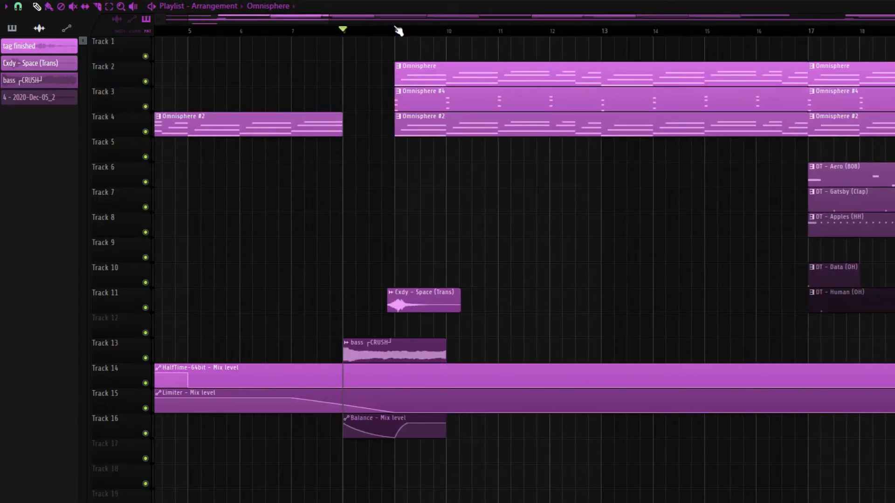
Step: Mark bars 17 to 33 of the arrangement with a time selection
left_click(396, 30)
left_click_drag(410, 29, 705, 54)
scroll(615, 245, "right", 5)
scroll(615, 246, "down", 5)
scroll(197, 207, "up", 3)
left_click_drag(256, 31, 564, 33)
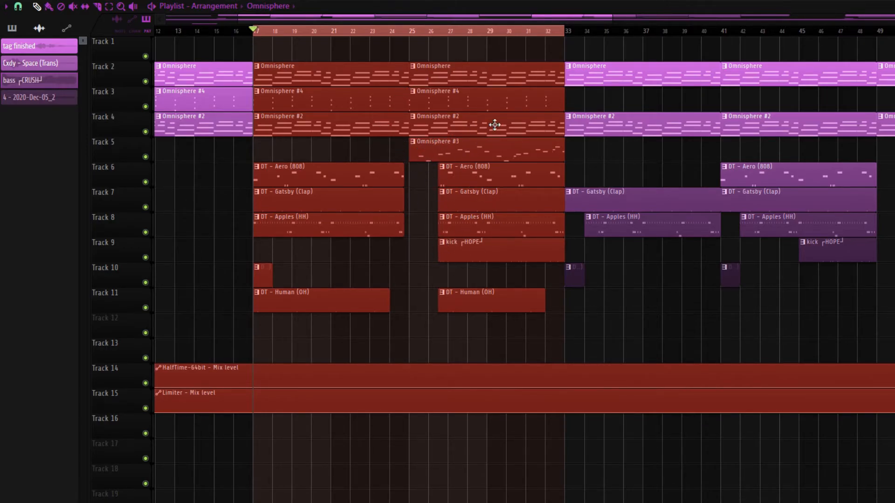
Step: Mark bars 33 to 49 with a time selection and view that section within the whole arrangement
left_click_drag(564, 31, 860, 56)
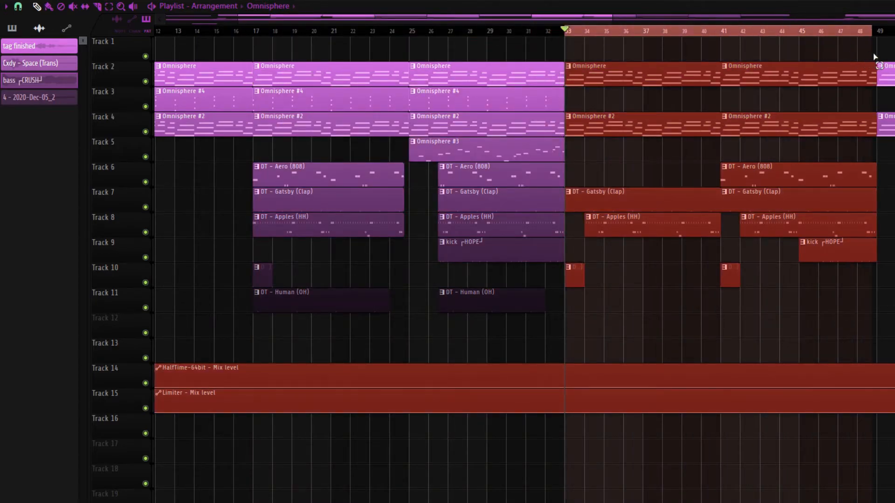
scroll(879, 65, "down", 2)
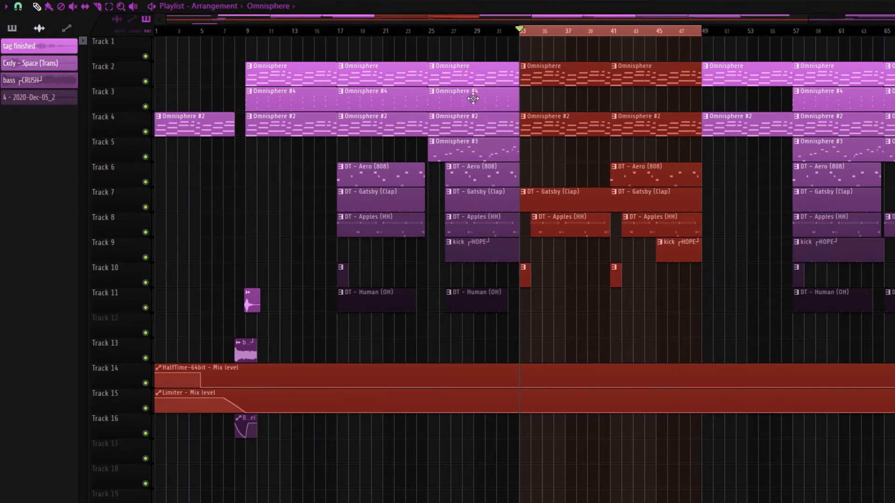
scroll(776, 56, "down", 1)
scroll(492, 48, "down", 1)
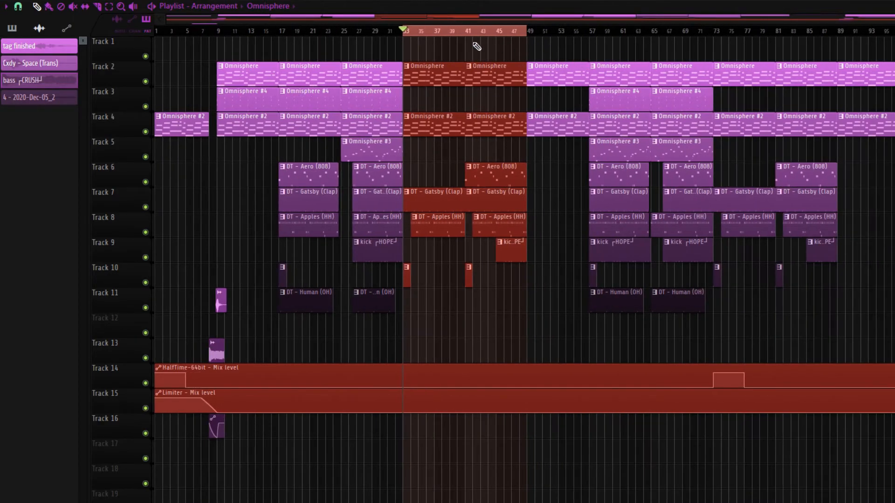
scroll(638, 82, "down", 1)
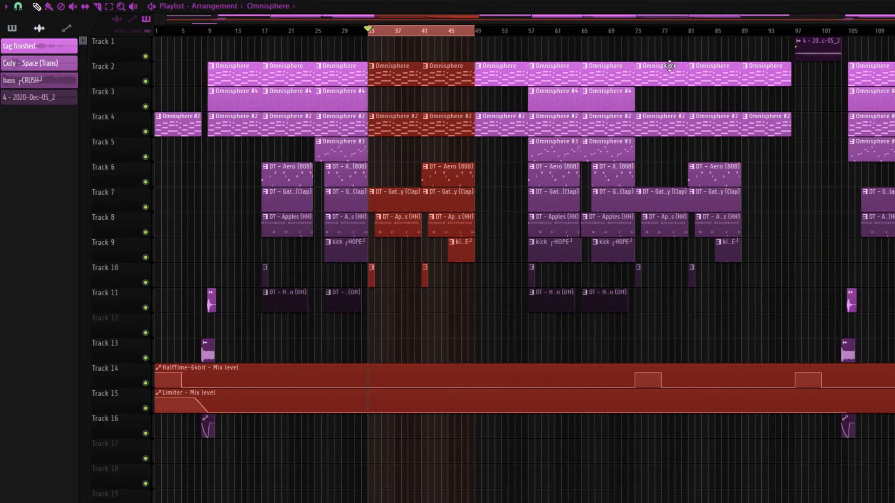
Step: Clear the time selection and play the 4 - 2020-Dec-05_2 audio clip on Track 1 from bar 97
left_click(778, 31)
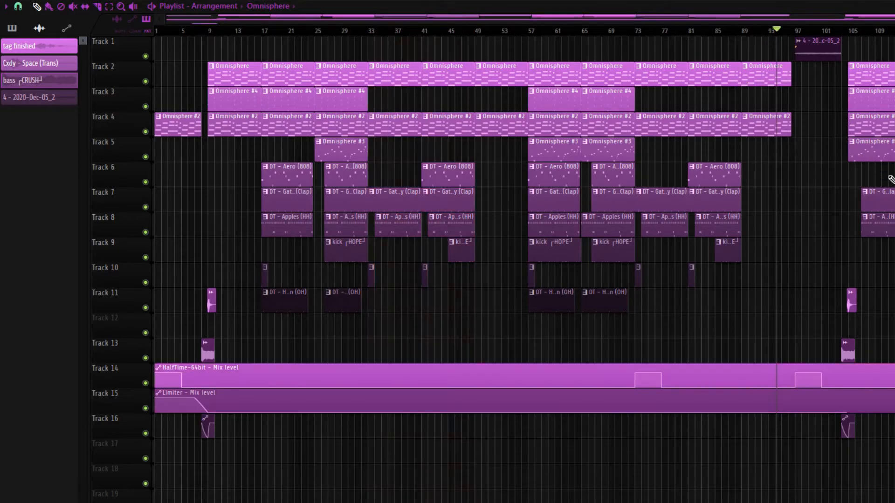
scroll(876, 195, "up", 3)
scroll(858, 217, "up", 4)
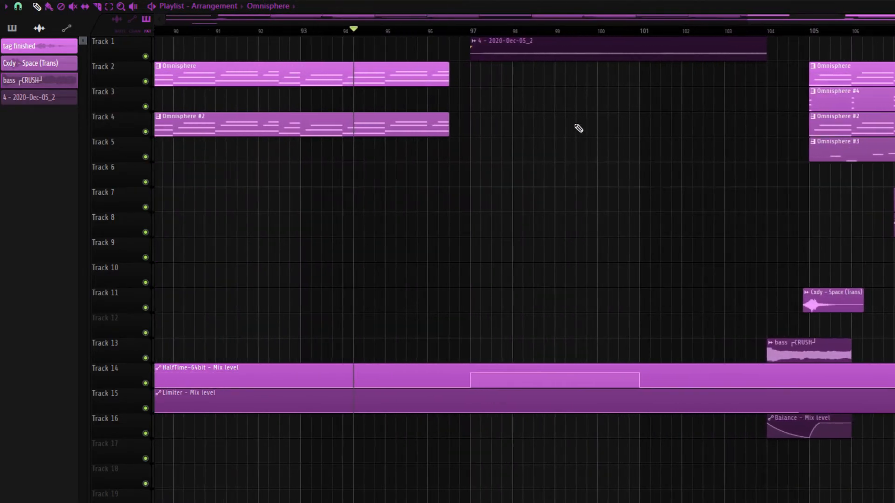
left_click(466, 33)
scroll(627, 49, "right", 1)
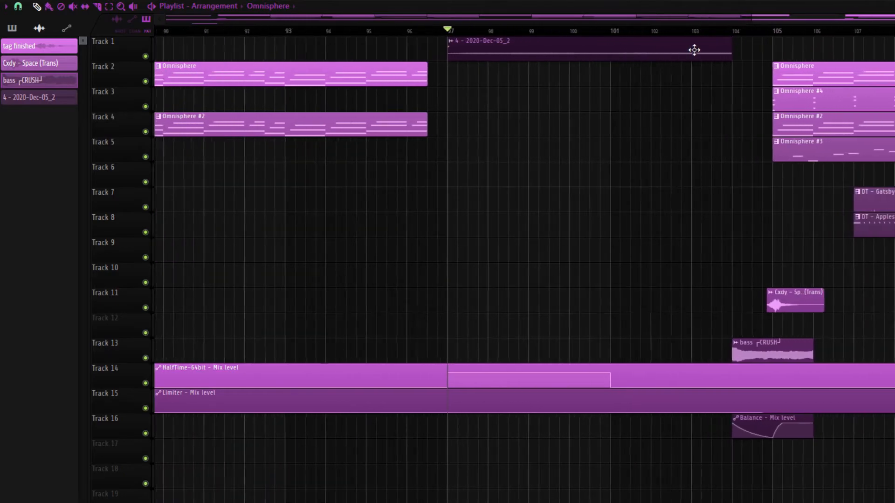
key("space")
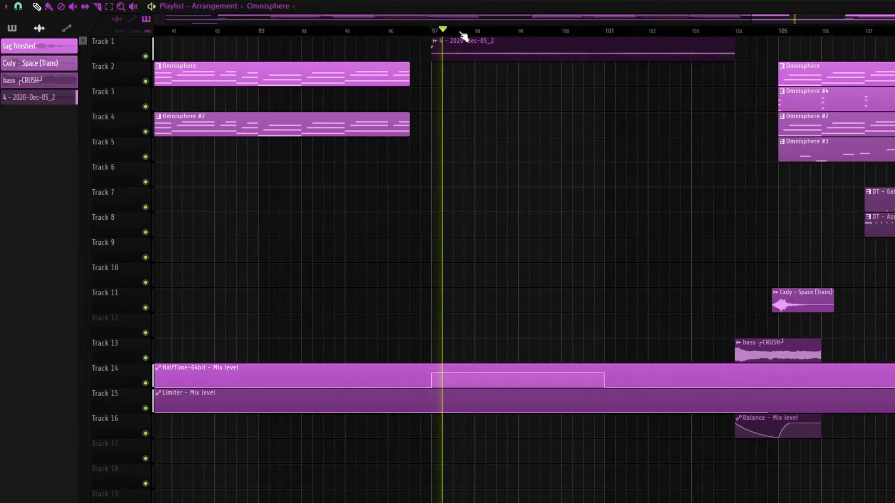
key("space")
scroll(524, 190, "down", 6)
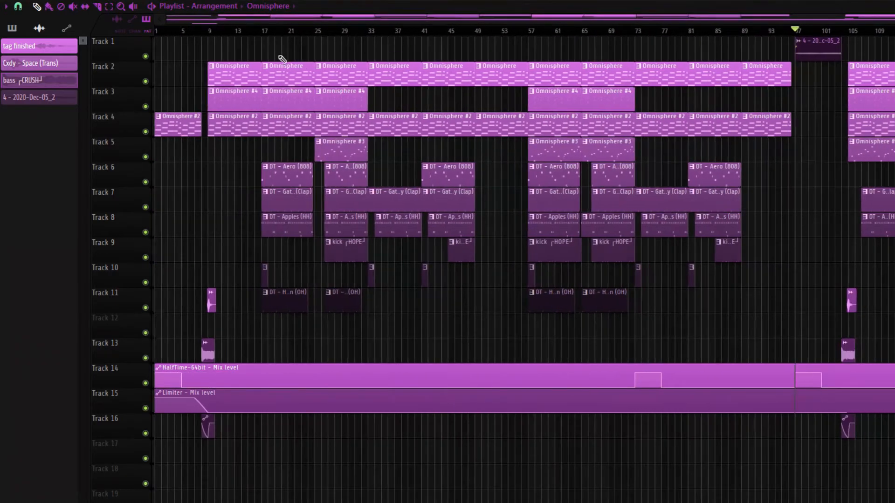
Step: Set the playhead at bar 97 and examine the transition clips and automation leading into bar 105
left_click(157, 32)
scroll(609, 41, "up", 3)
left_click(463, 30)
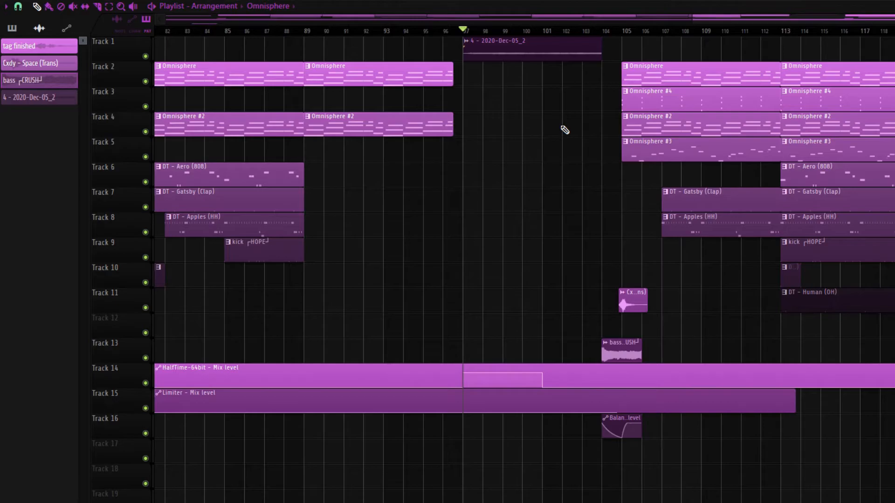
scroll(645, 334, "down", 5)
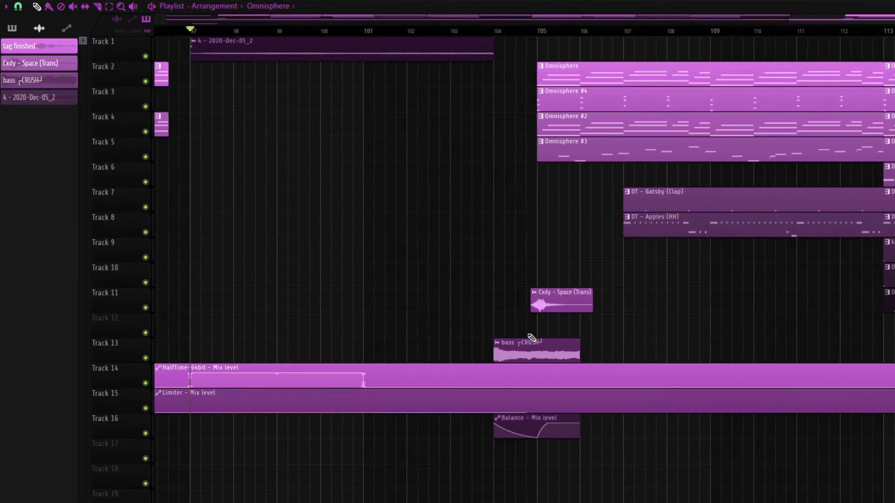
scroll(680, 295, "down", 2)
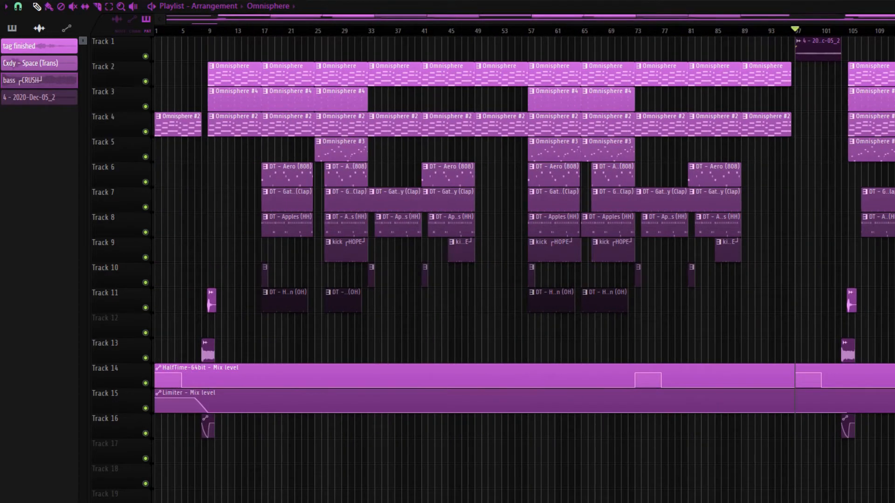
Step: Examine the arrangement from bar 105 onward and play part of that section
scroll(654, 361, "up", 6)
left_click_drag(569, 30, 894, 44)
scroll(746, 130, "down", 6)
scroll(888, 254, "up", 3)
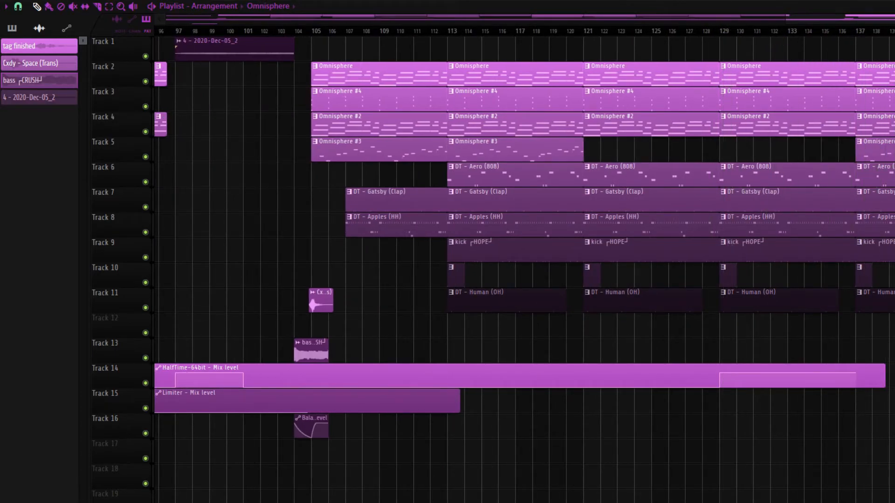
scroll(891, 42, "down", 5)
scroll(890, 42, "up", 5)
mouse_move(838, 33)
left_mouse_down()
mouse_move(877, 38)
mouse_move(838, 38)
left_mouse_up()
key("space")
scroll(890, 42, "down", 4)
scroll(891, 42, "down", 2)
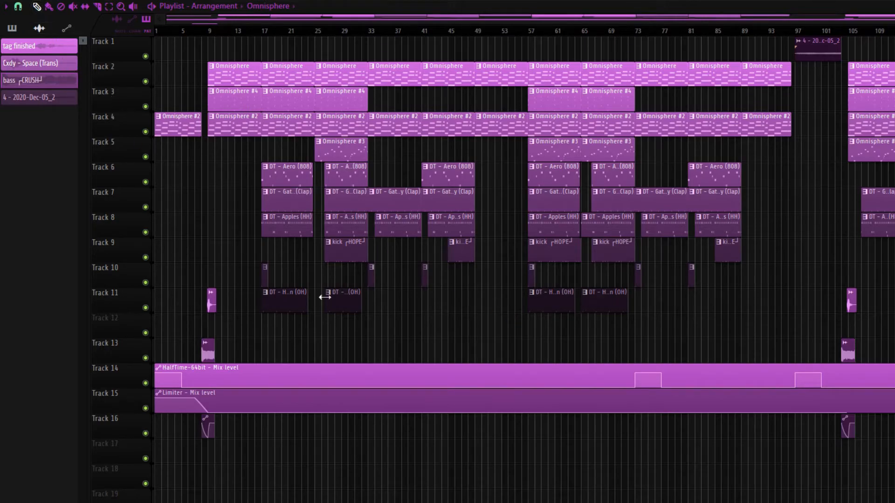
Step: Show the mixer and inspect the RC-20 Retro Color and Fruity Parametric EQ 2 effects on Insert 1, then return to the playlist
key("F9")
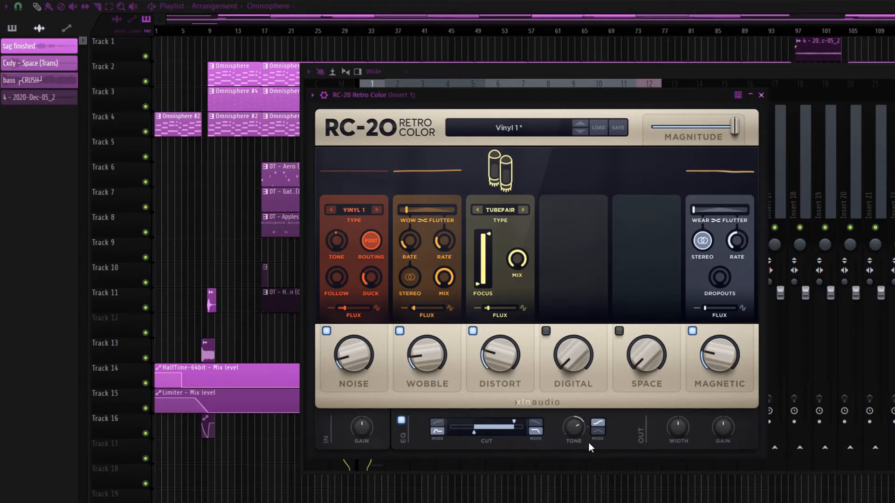
left_click(762, 95)
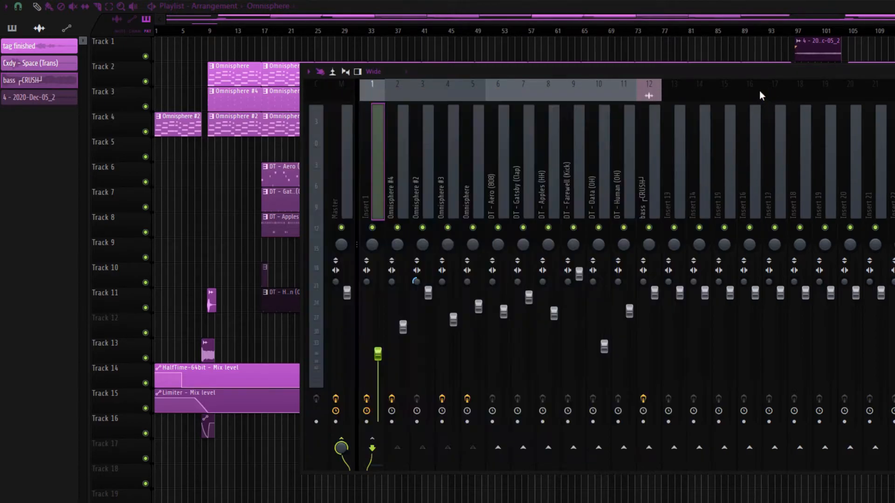
left_click(893, 131)
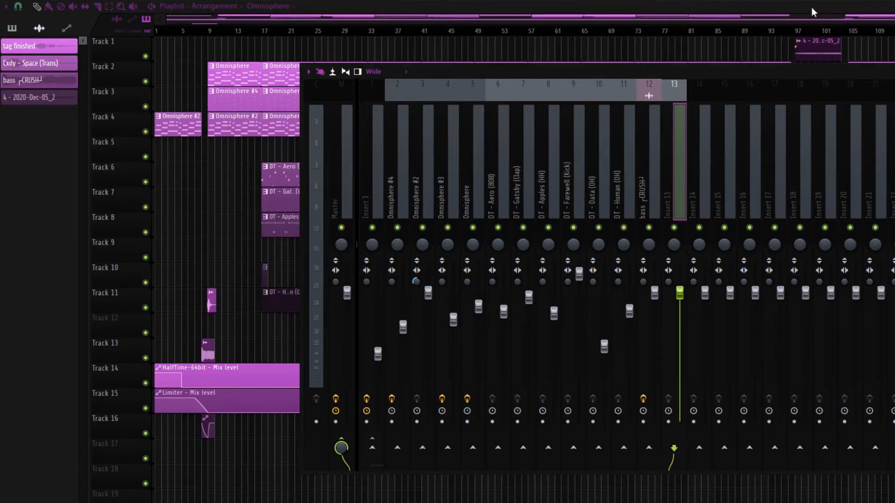
key("F9")
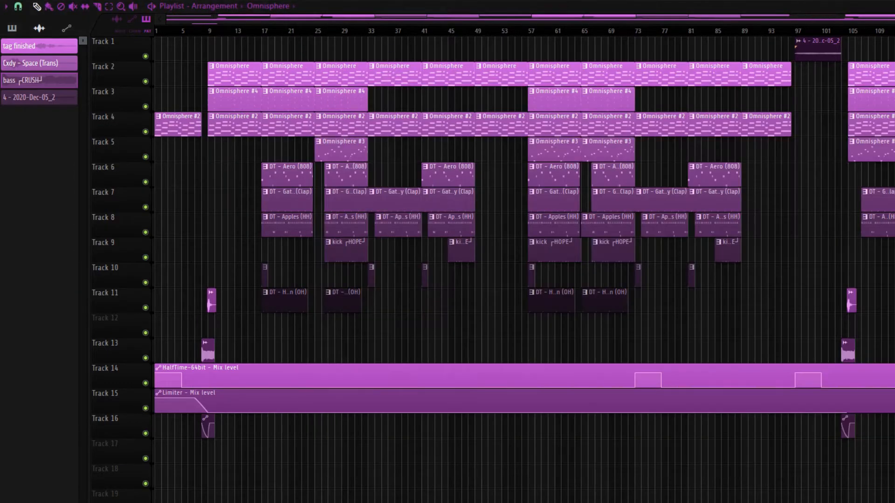